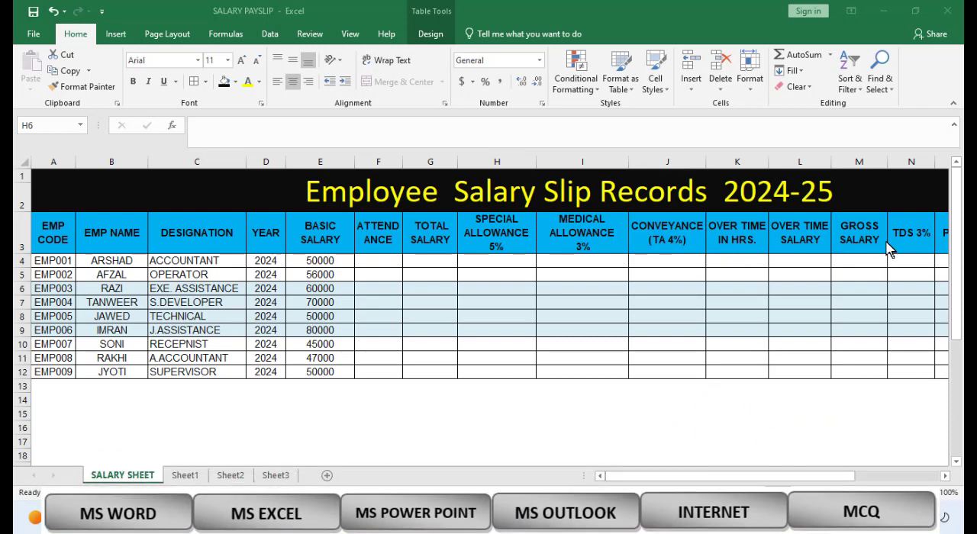
Step: Examine the salary sheet's columns from EMP CODE through NET SALARY
click(946, 477)
click(946, 478)
click(946, 477)
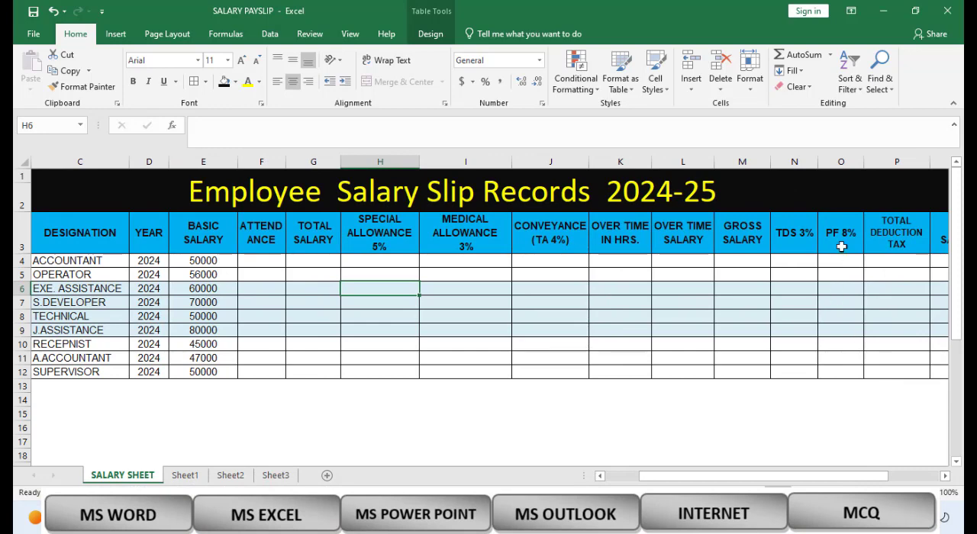
click(946, 476)
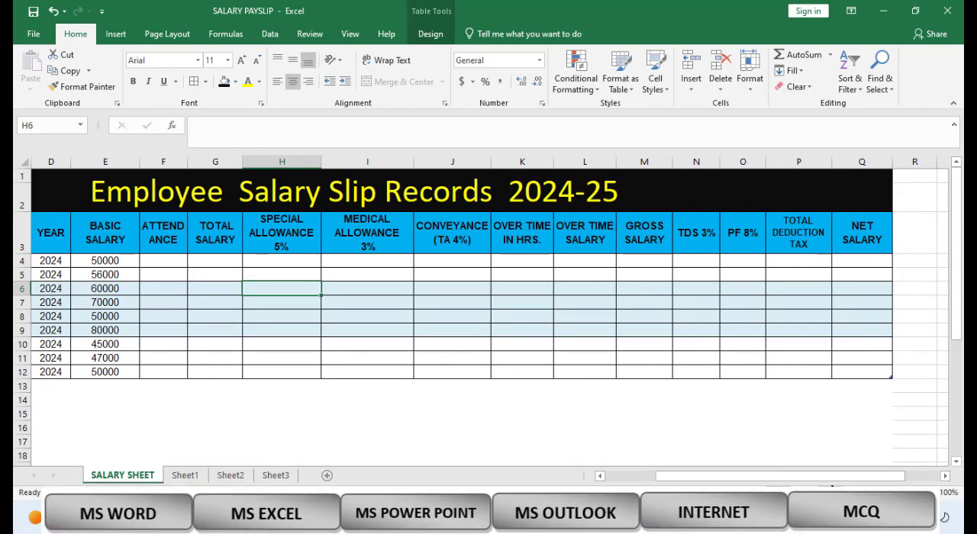
drag(837, 481, 595, 469)
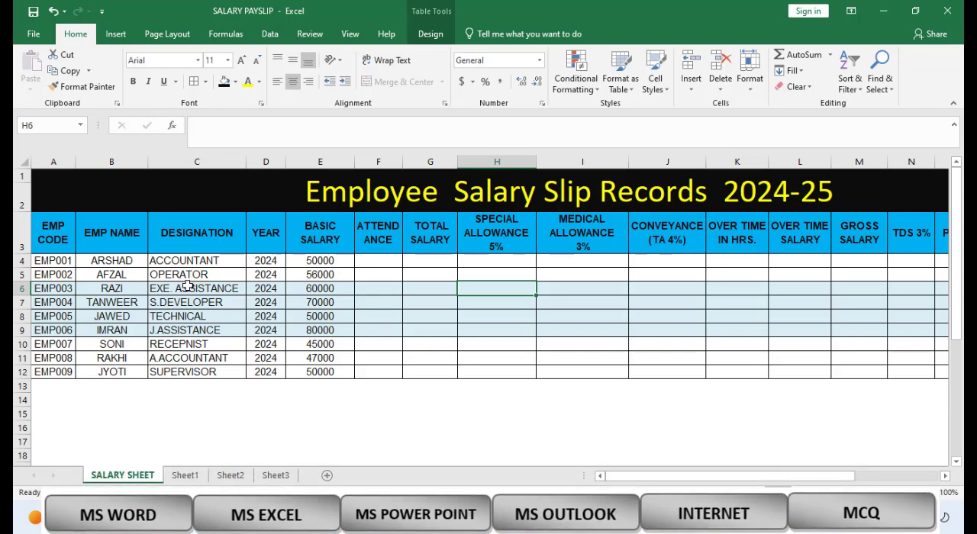
click(186, 303)
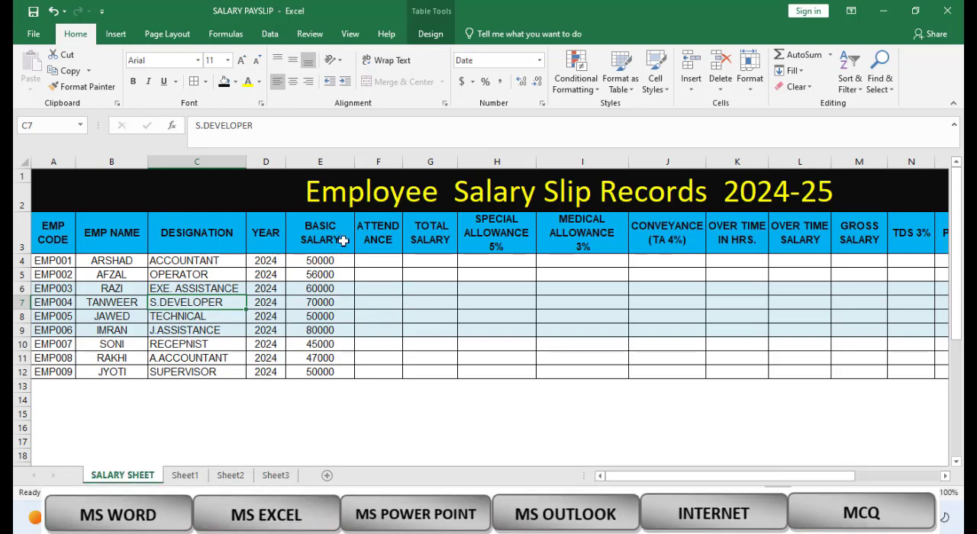
Step: Enter the attendance for EMP001 through EMP009 as 26, 24, 25, 26, 23, 20, 22, 27 and 25
click(380, 259)
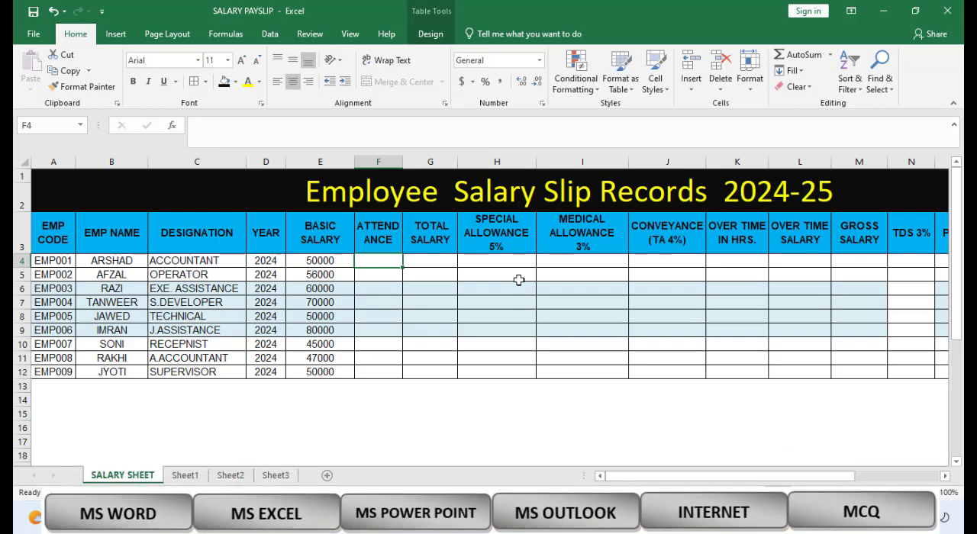
text(26)
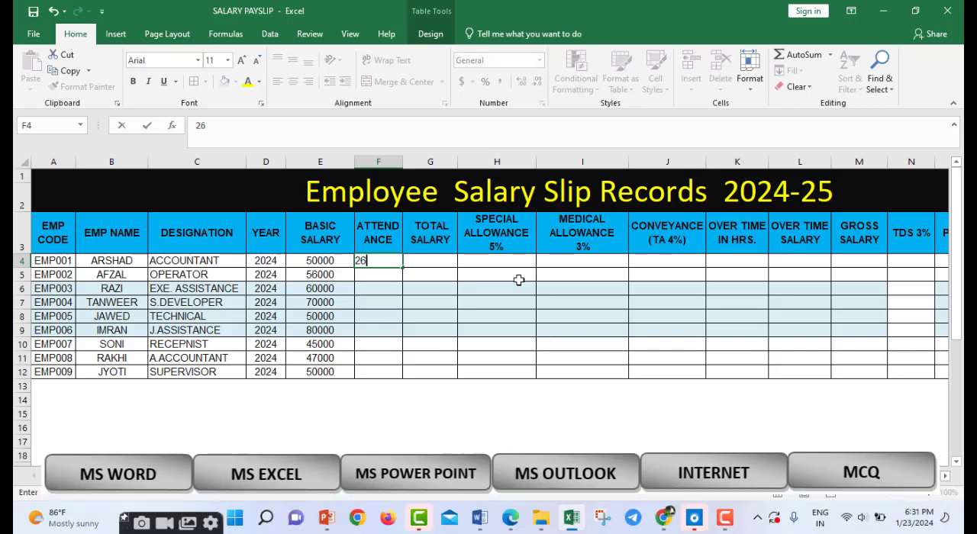
key(Return)
text(24)
key(Return)
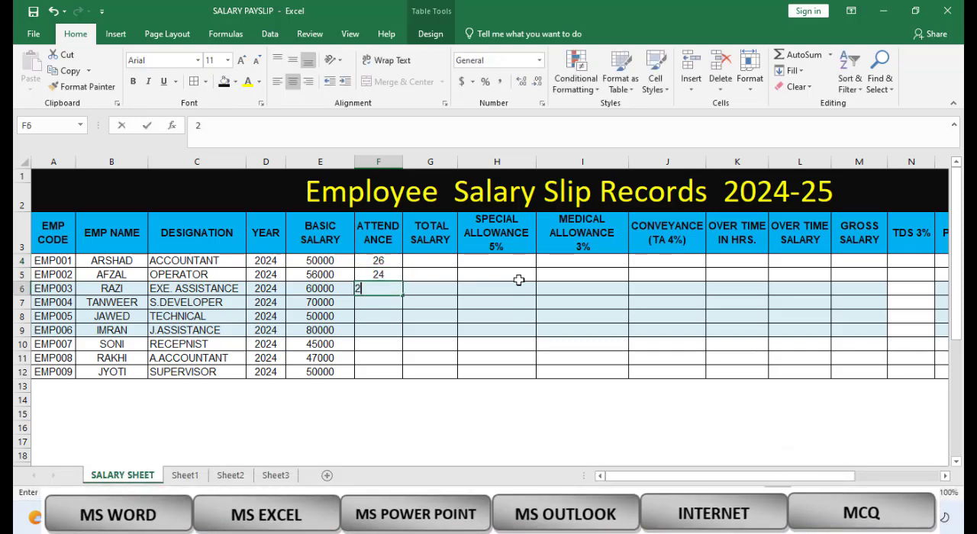
text(25)
key(Return)
text(26)
key(Return)
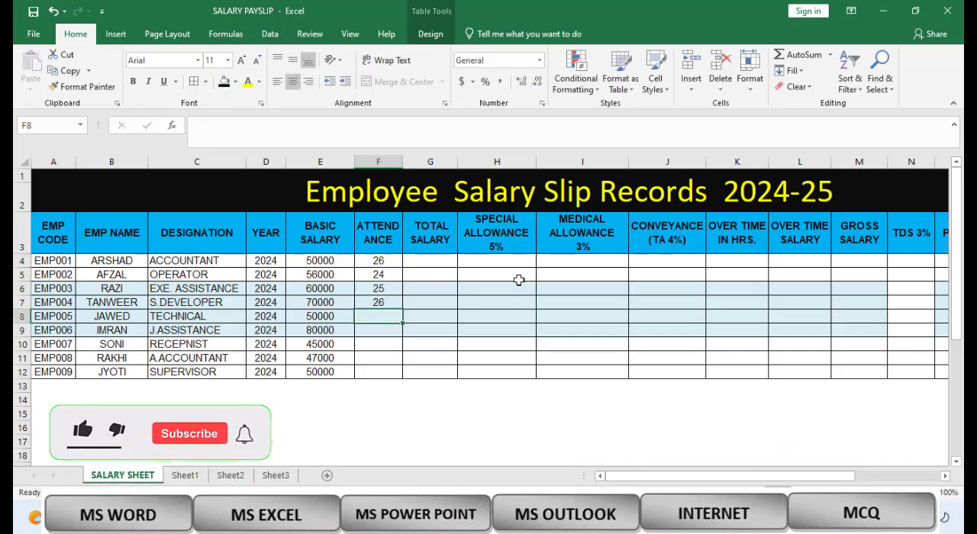
text(23)
key(Return)
text(20)
key(Return)
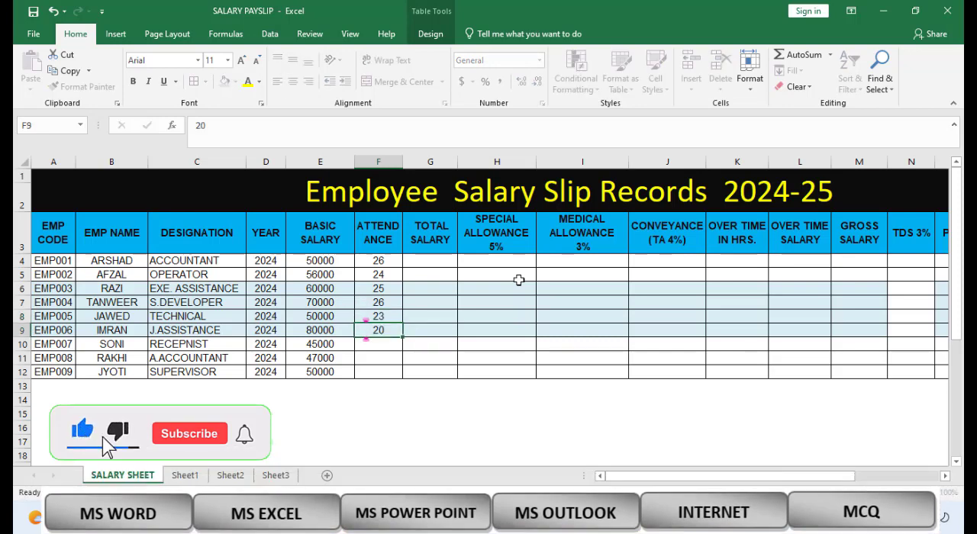
text(22)
key(Return)
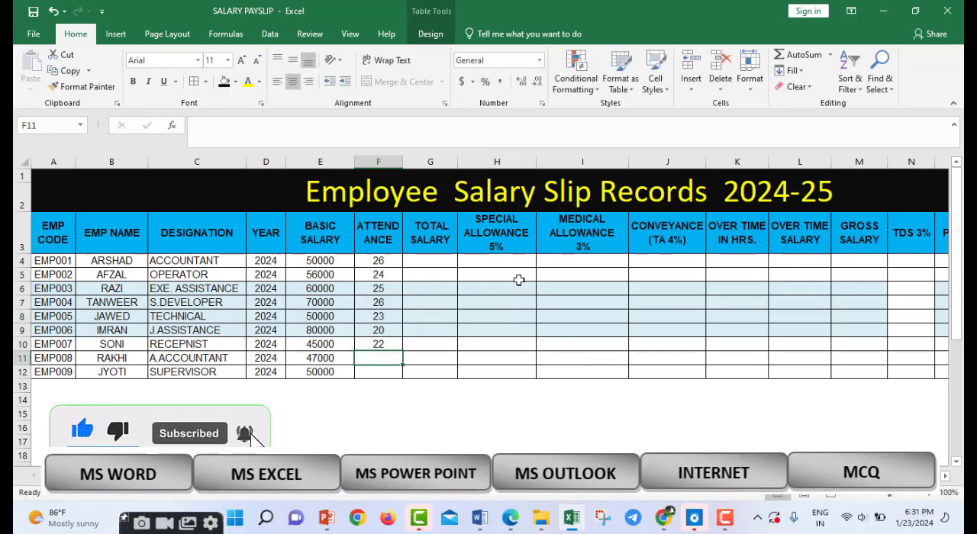
text(27)
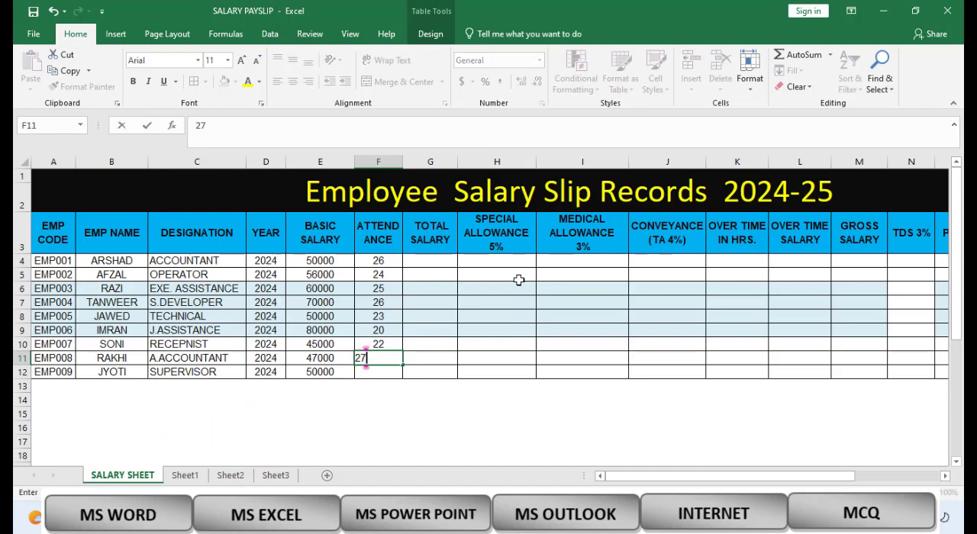
key(Return)
text(25)
key(Return)
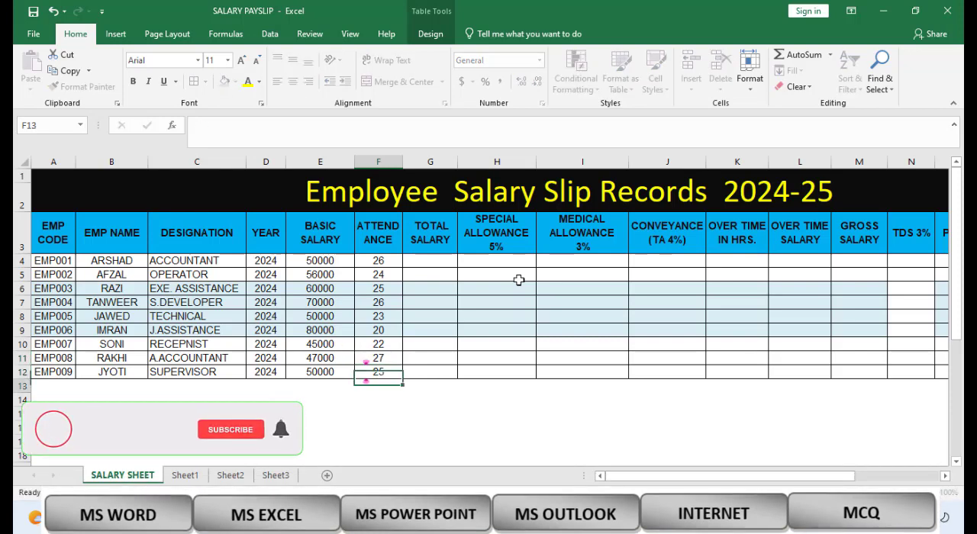
text(2)
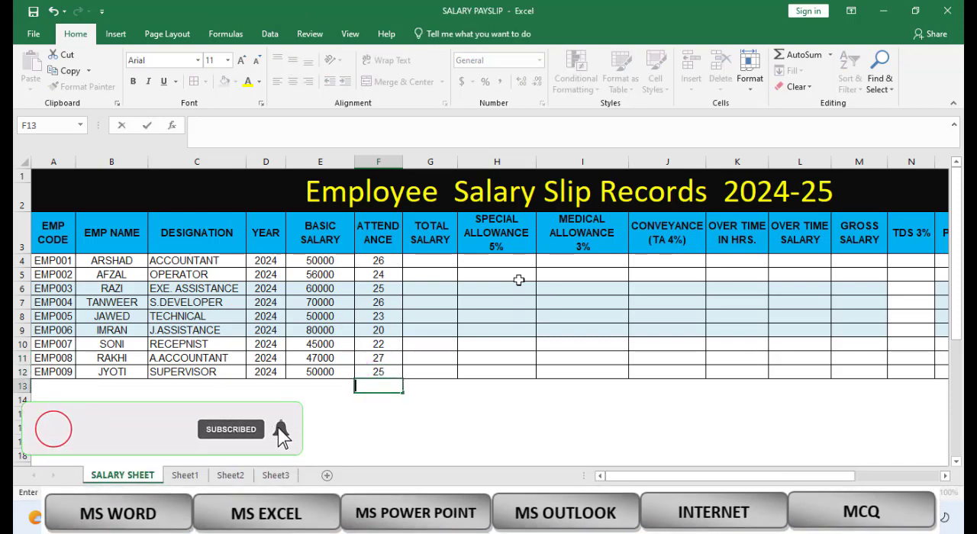
key(Escape)
Step: Calculate the TOTAL SALARY column from basic salary and attendance by entering =E4/30*F4 in G4
click(445, 333)
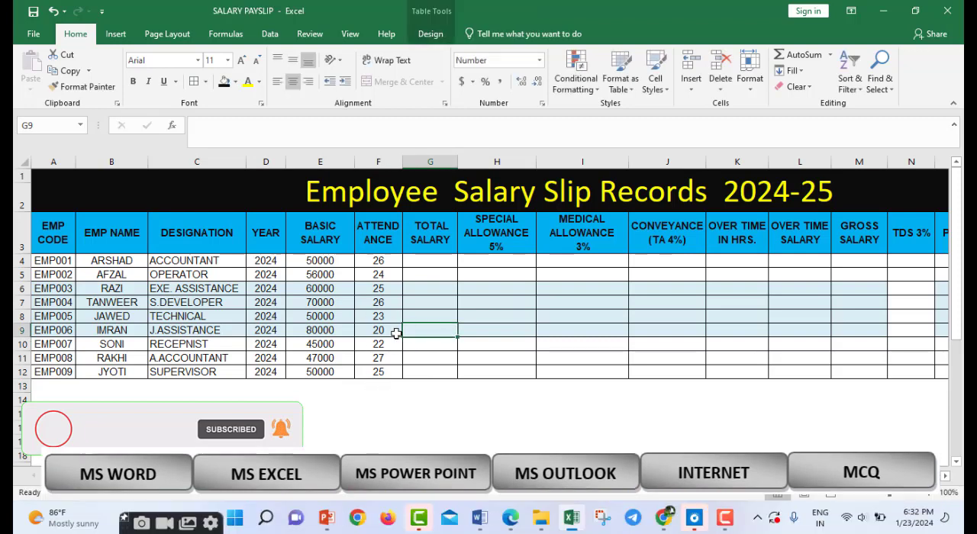
click(429, 263)
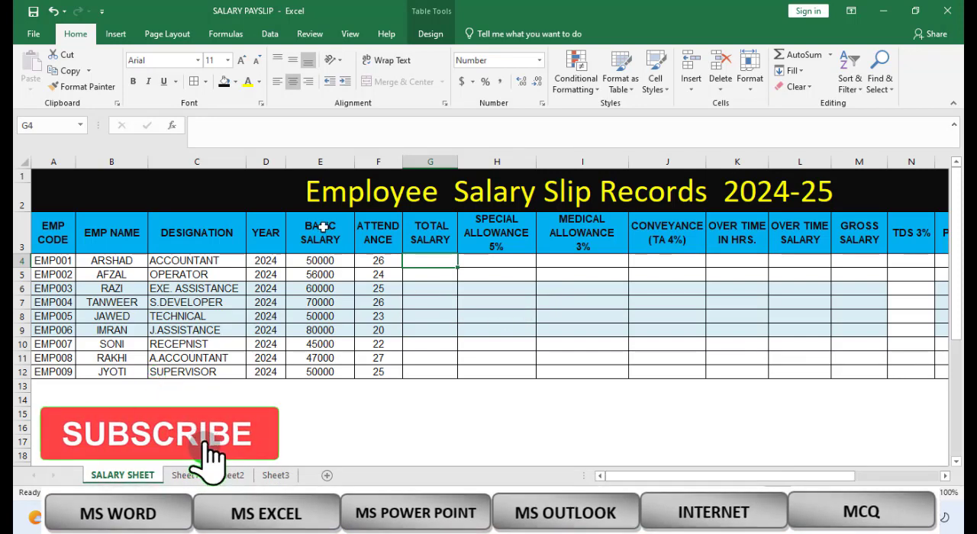
text(=)
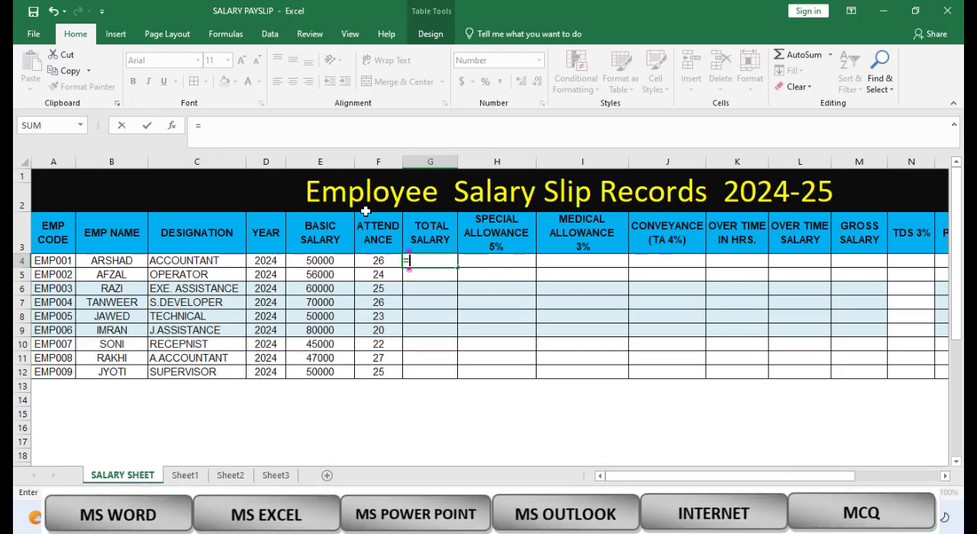
text(E4)
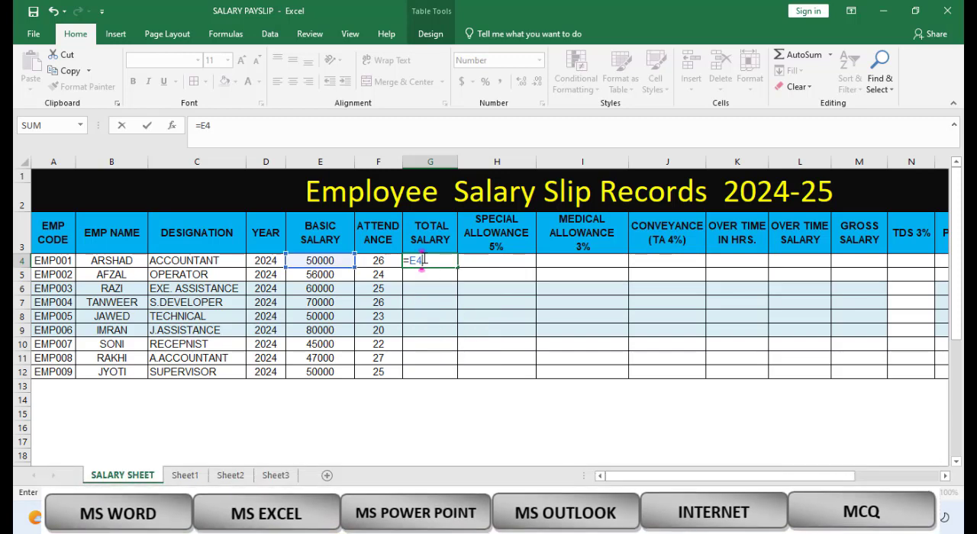
text(/30*)
text(F4)
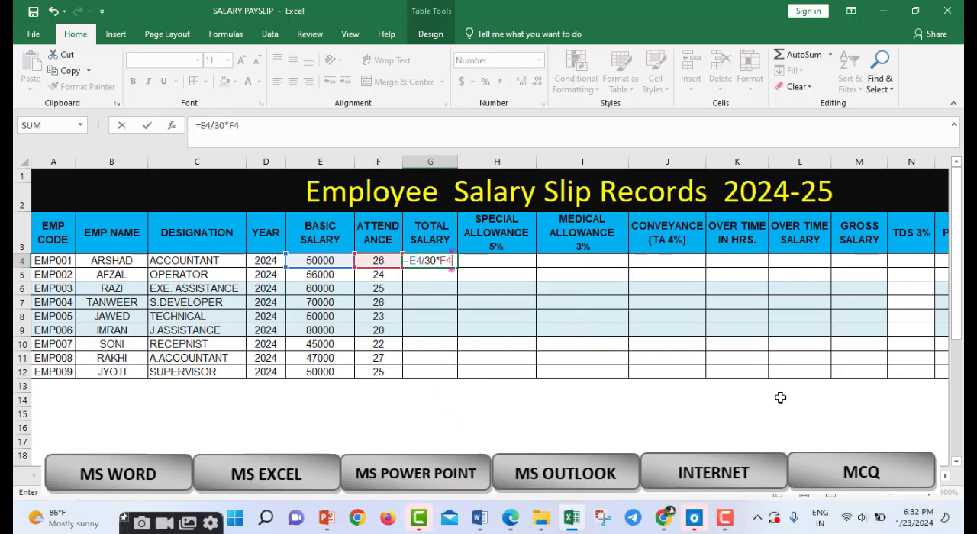
key(Return)
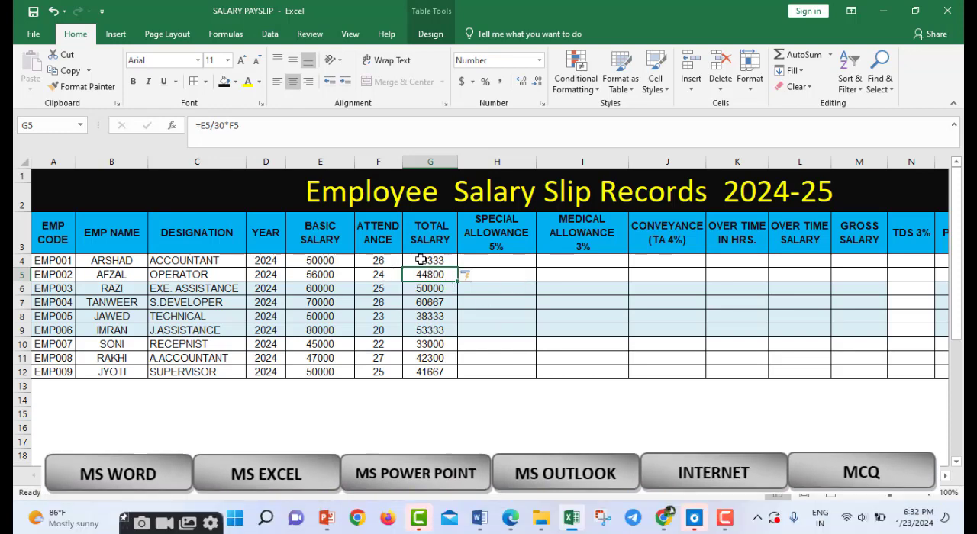
Step: Calculate the SPECIAL ALLOWANCE column as 5% of basic salary by entering =E4*5% in H4
click(492, 261)
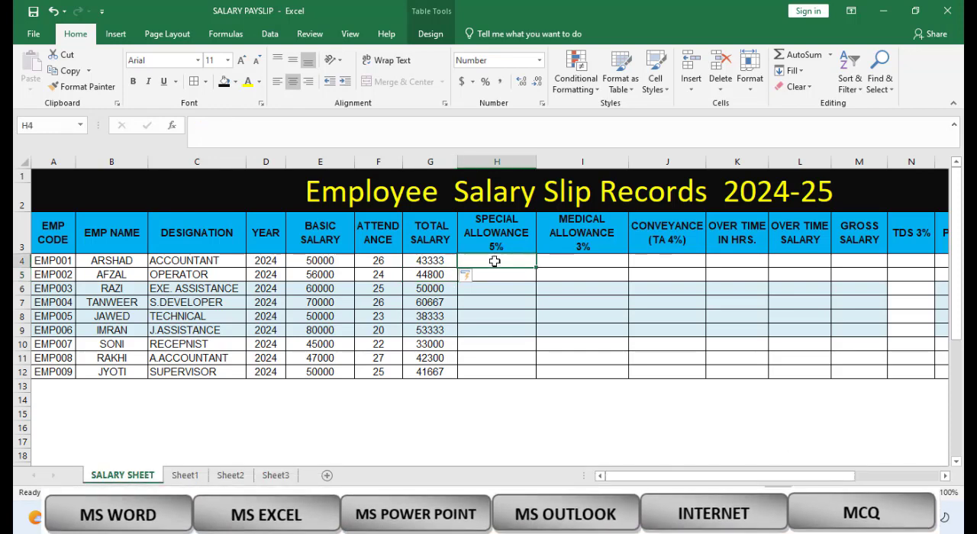
text(=)
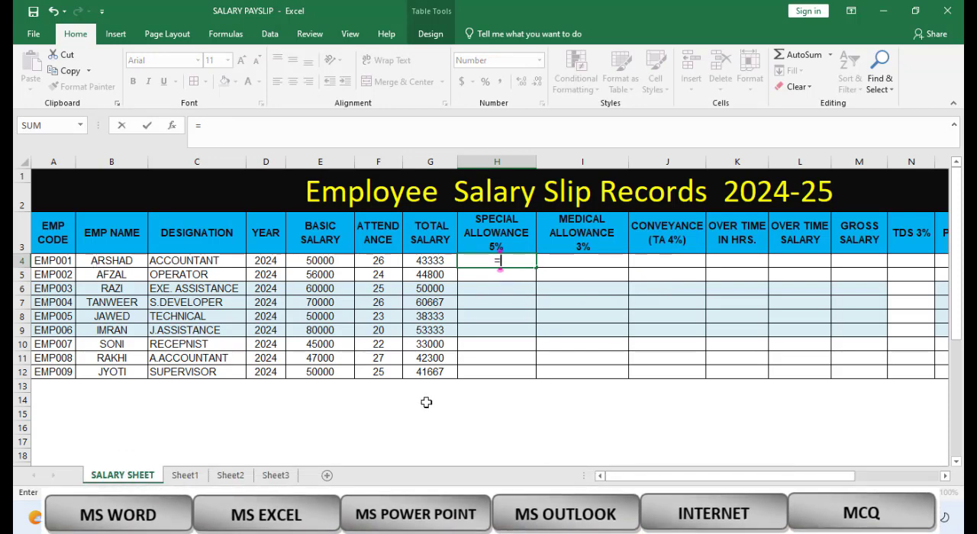
text(E4*)
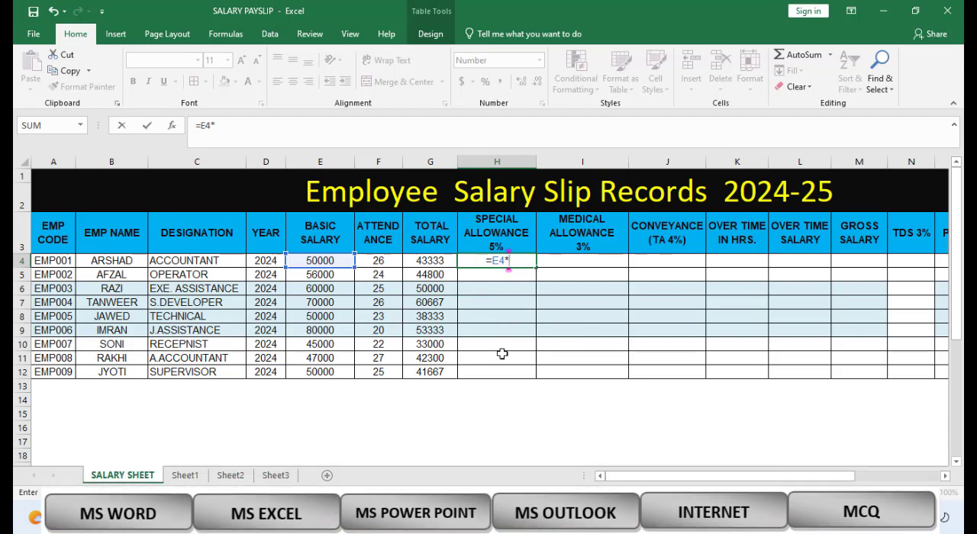
text(5%)
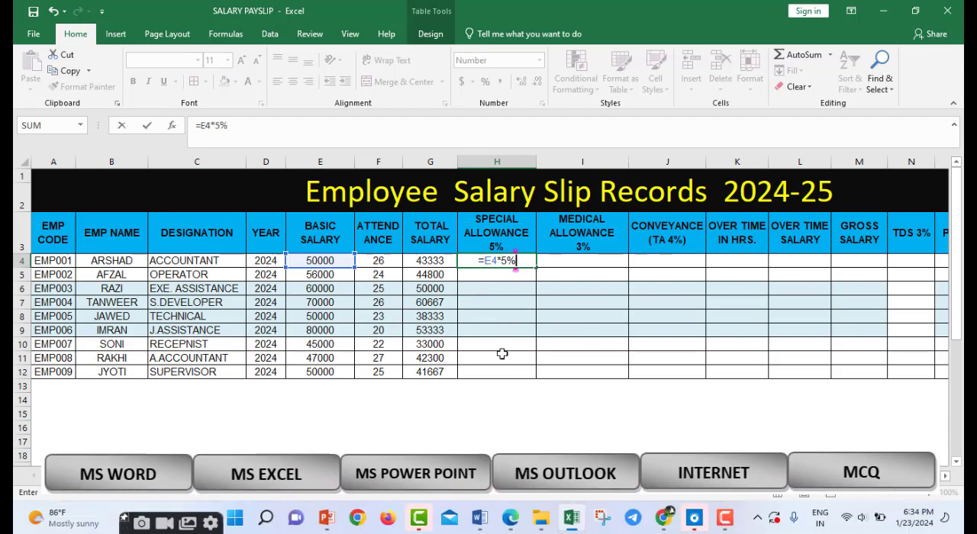
key(Return)
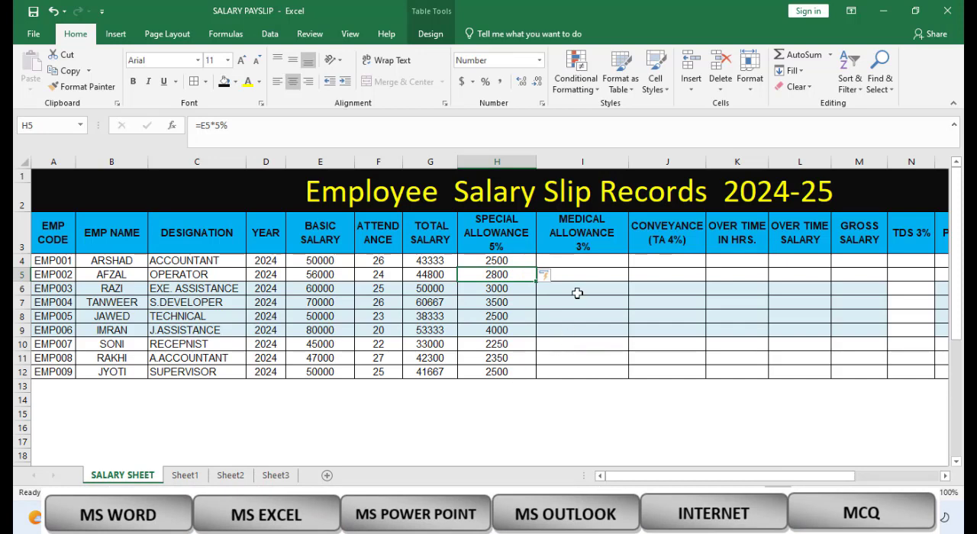
Step: Calculate the MEDICAL ALLOWANCE column as 3% of basic salary by entering =E4*3% in I4
click(576, 262)
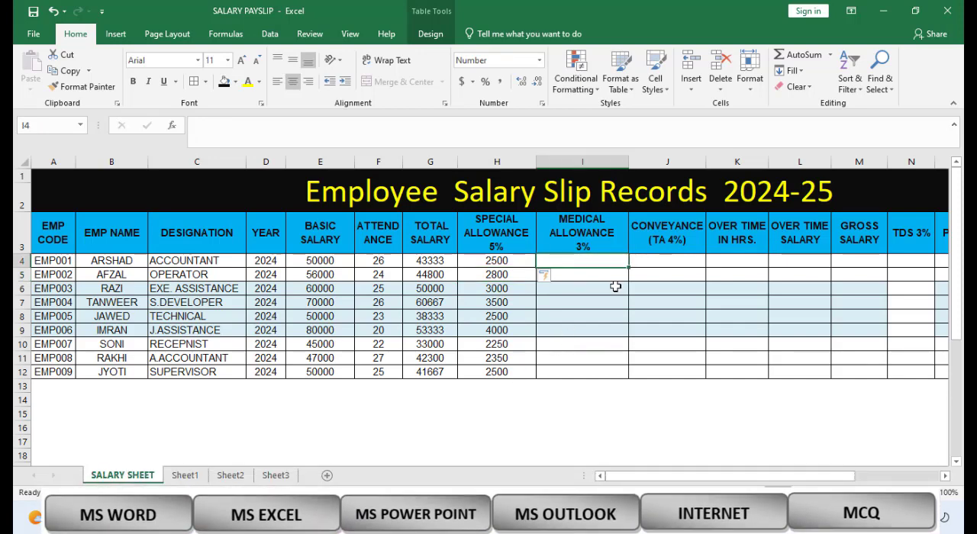
text(=)
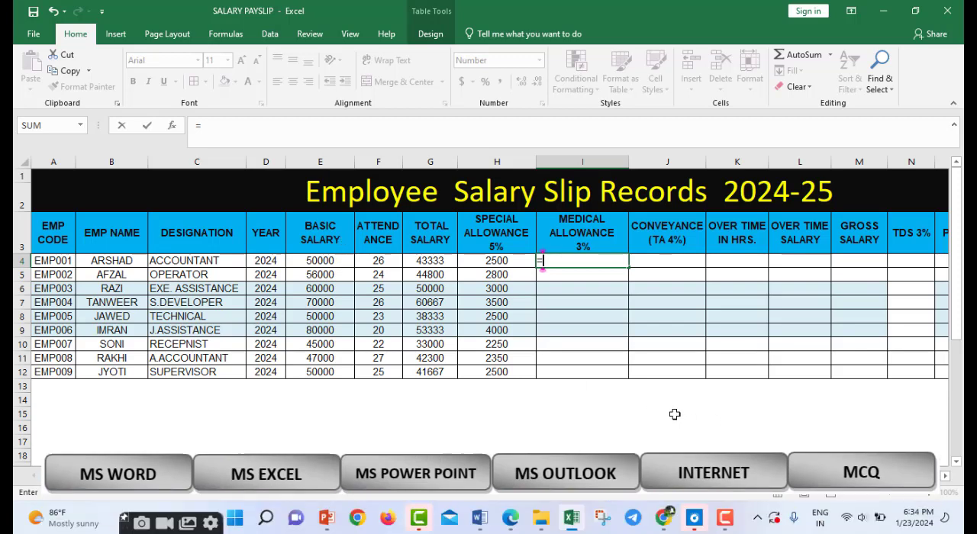
text(E4*3)
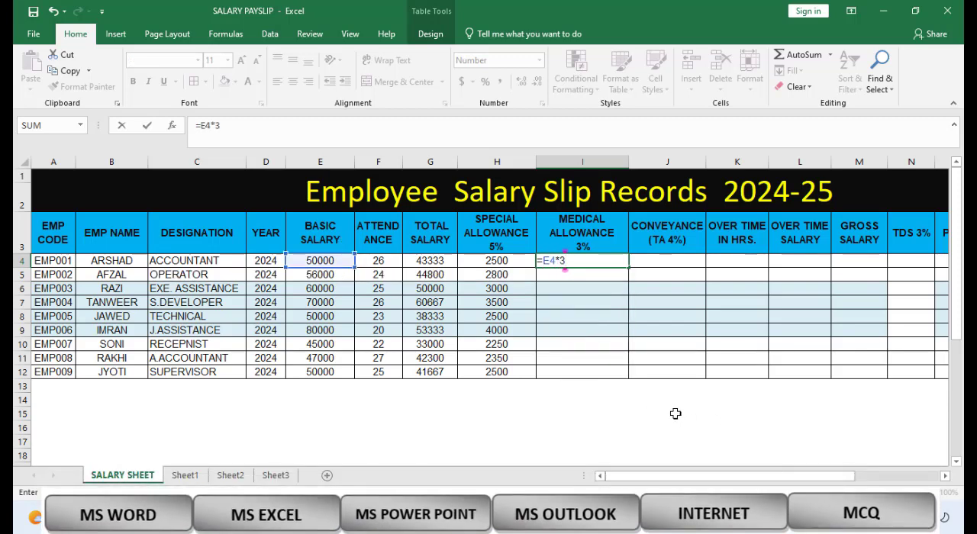
text(%)
key(Return)
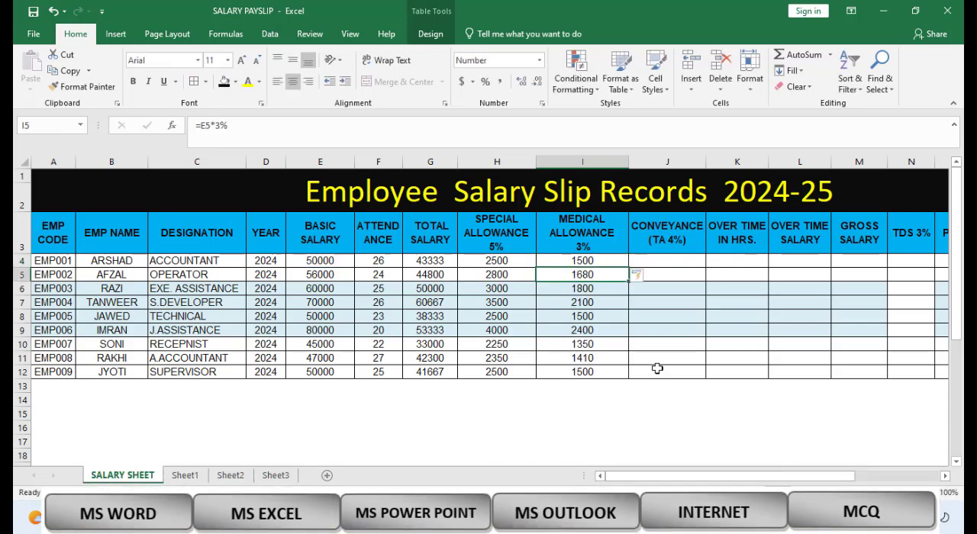
Step: Calculate the CONVEYANCE (TA) column as 4% of basic salary by entering =E4*4% in J4
click(677, 264)
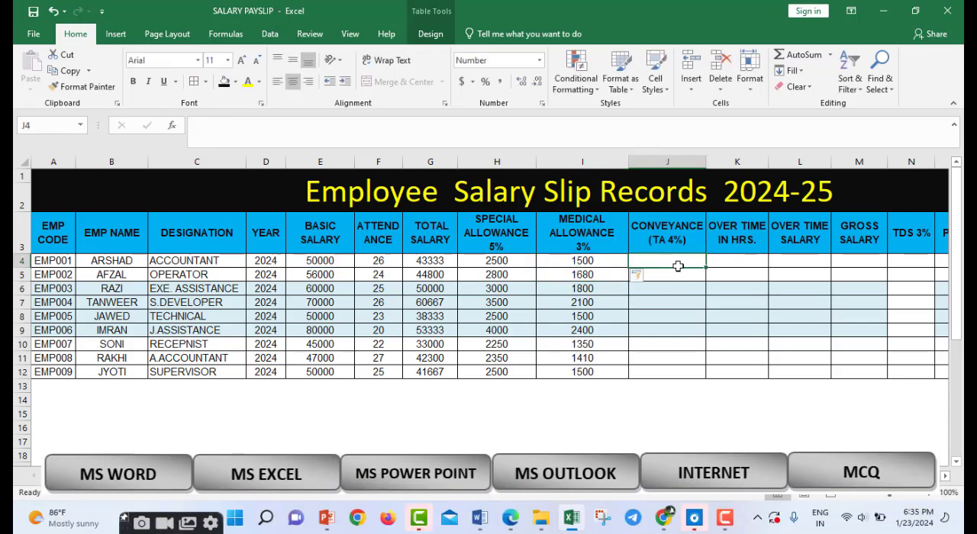
text(=)
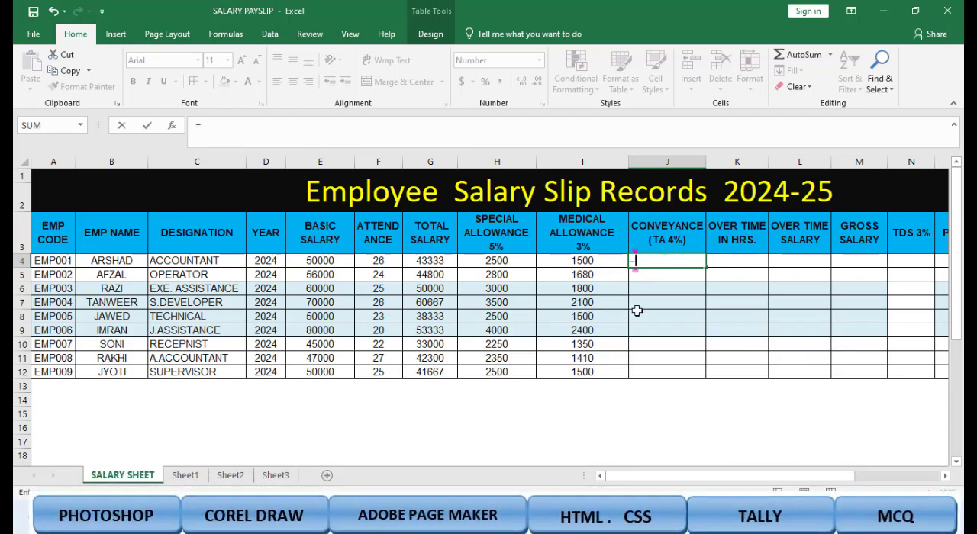
text(E4*4%)
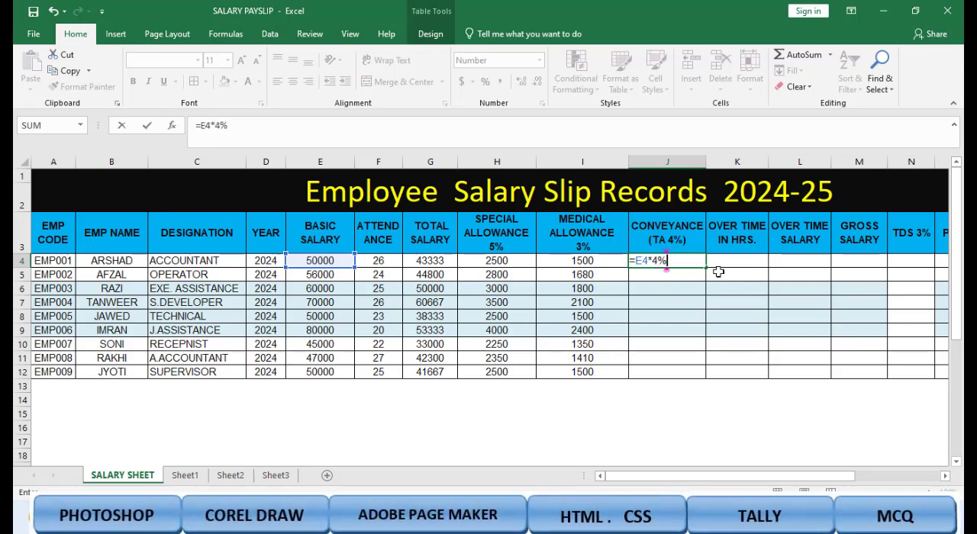
key(Return)
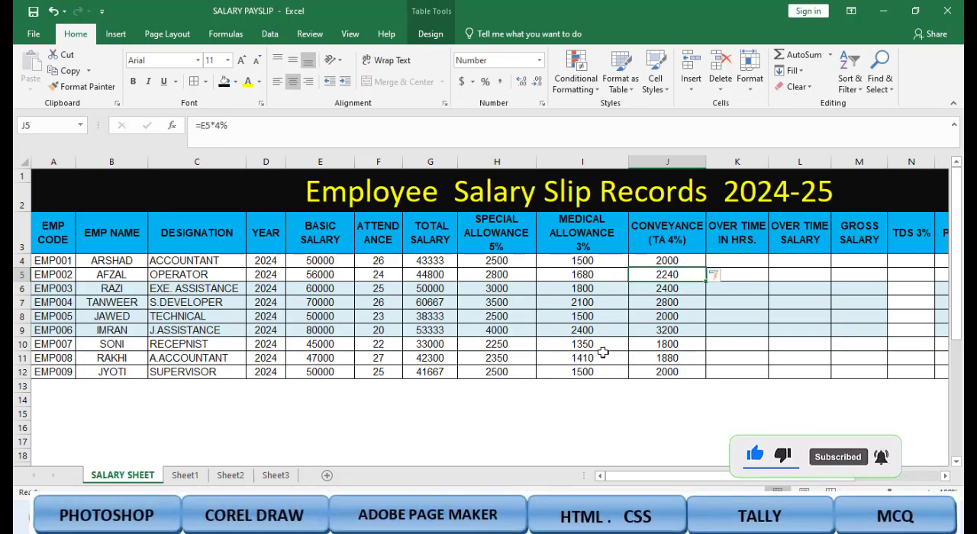
Step: Fill the OVER TIME IN HRS. column, K4 to K12, with 50, 40, 30, 56, 50, 40, 55, 44 and 23
click(739, 249)
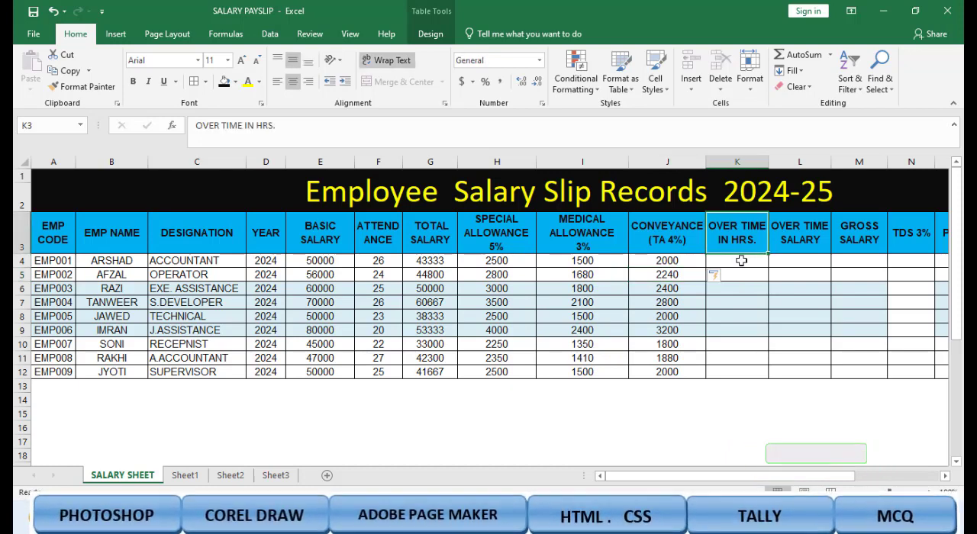
click(741, 261)
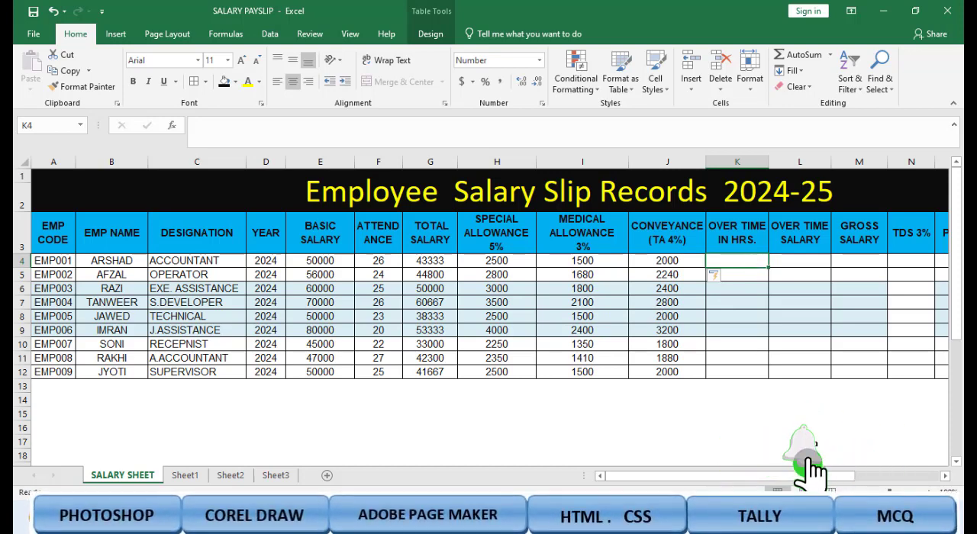
text(50)
key(Return)
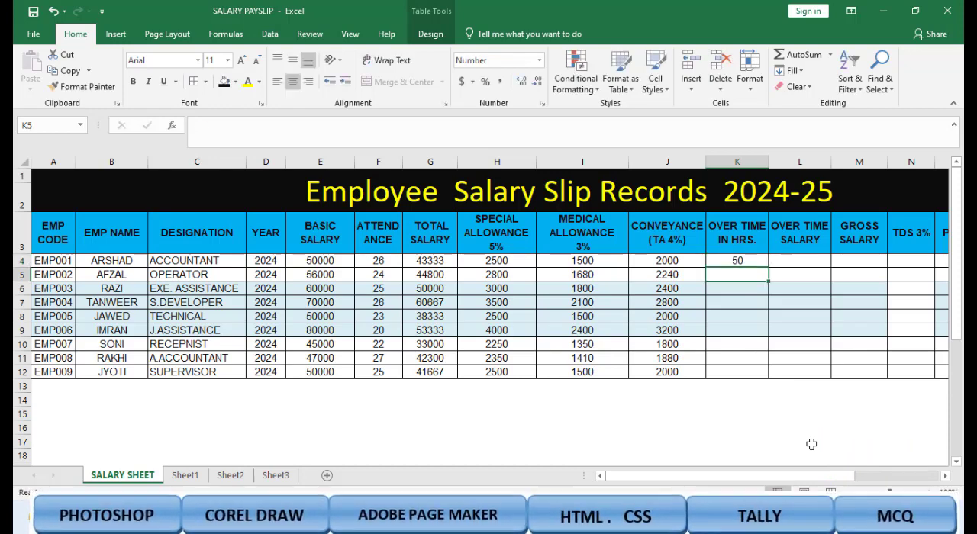
text(40)
key(Return)
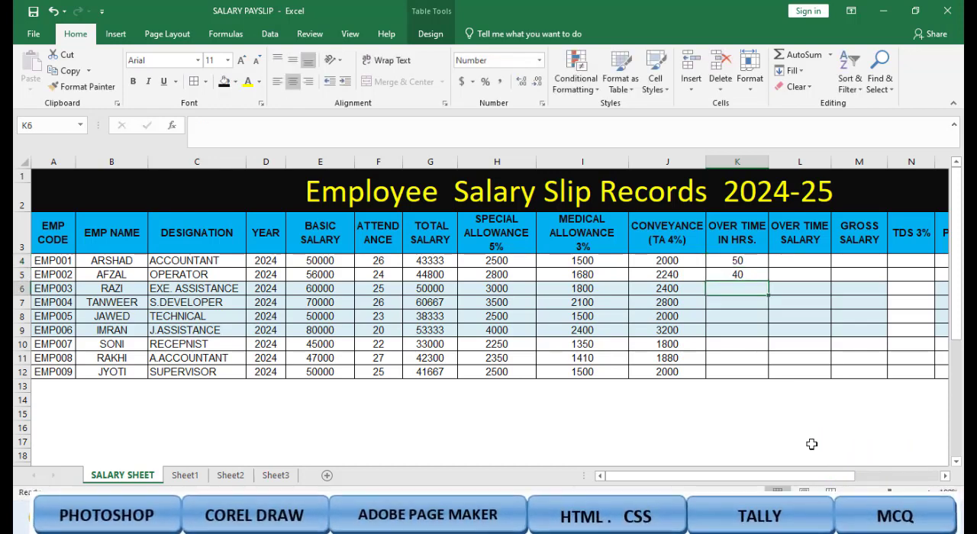
text(30)
key(Return)
text(5)
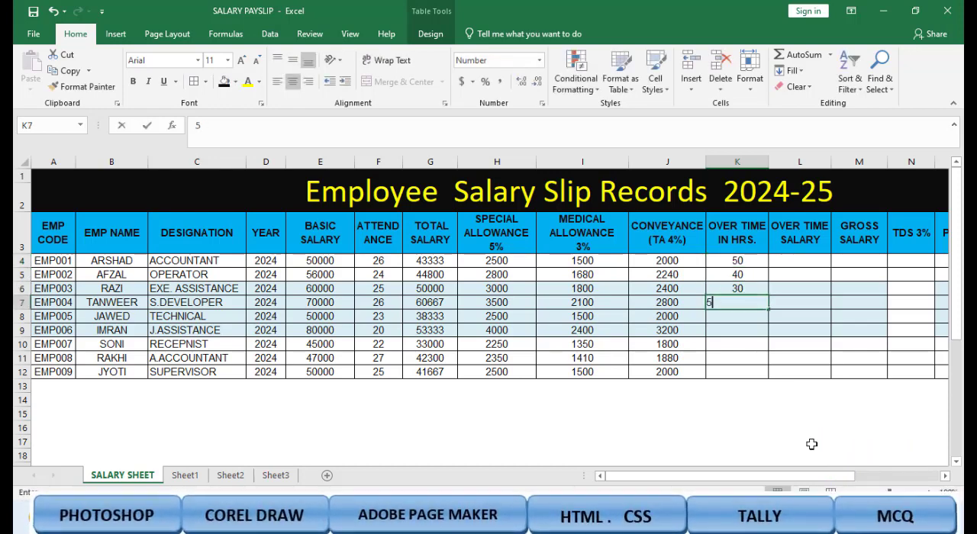
text(6)
key(Return)
text(50)
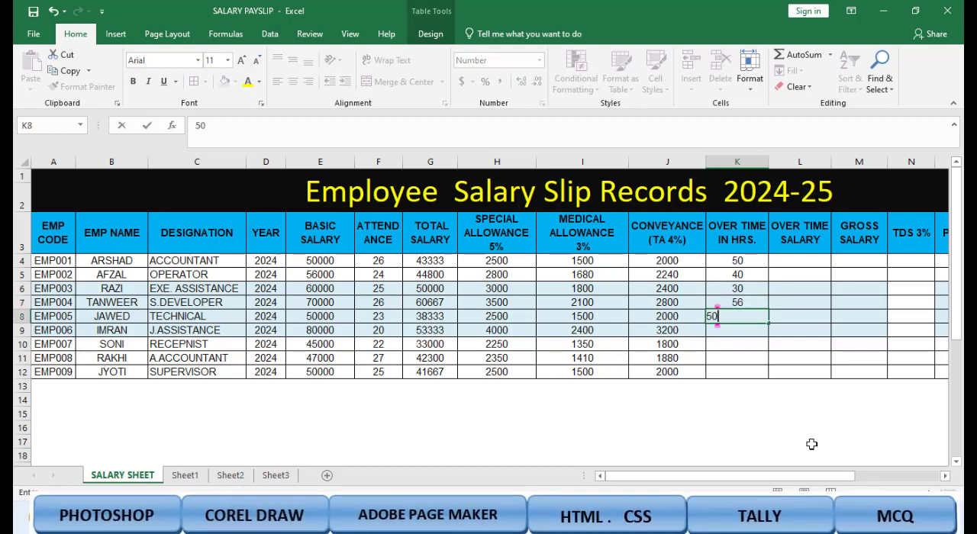
key(Return)
text(40)
key(Return)
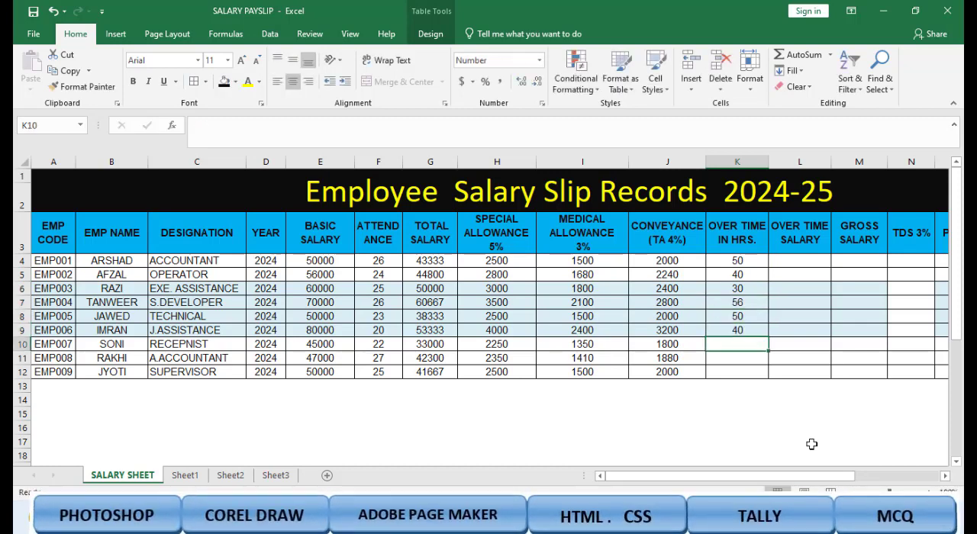
text(55)
key(Return)
text(44)
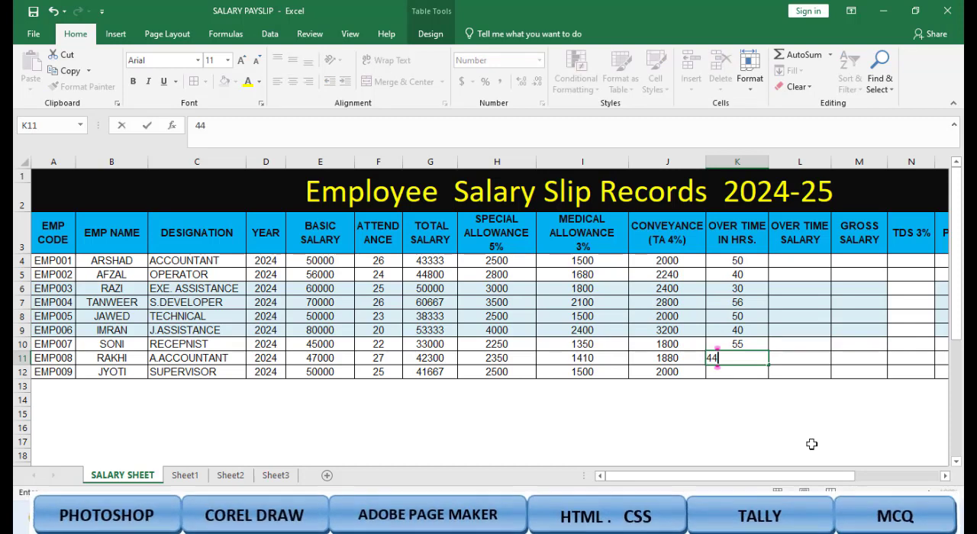
key(Return)
text(23)
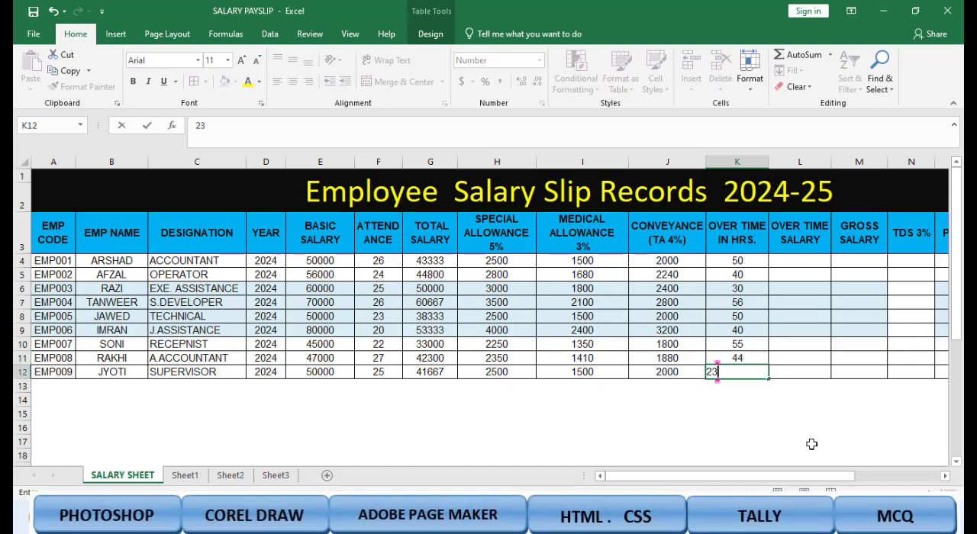
click(834, 329)
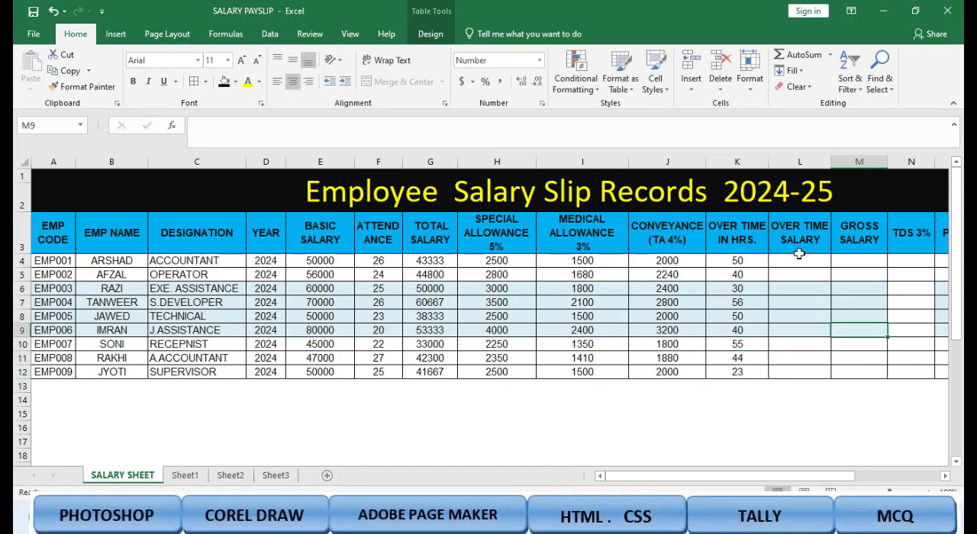
Step: Calculate the OVER TIME SALARY column from basic salary by entering =E4/30*20 in L4
click(807, 261)
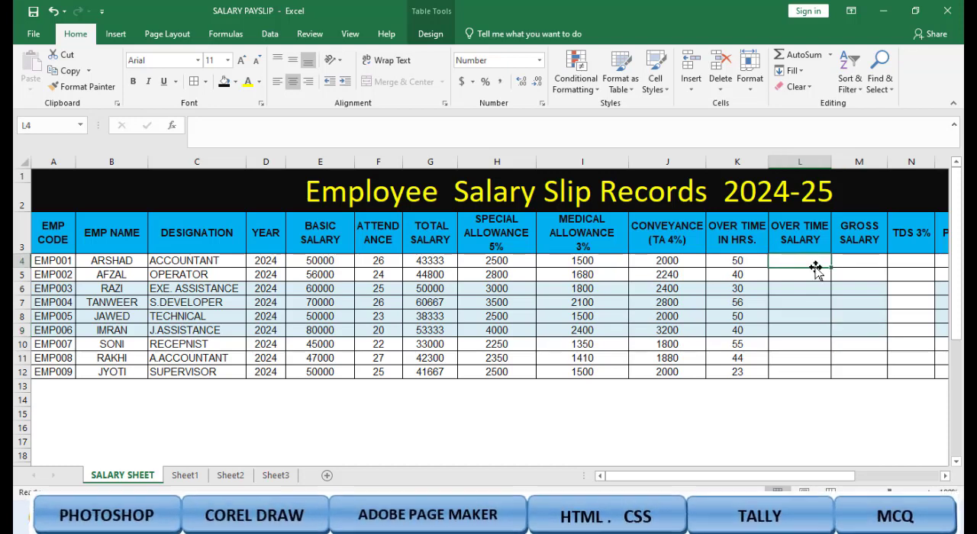
text(=)
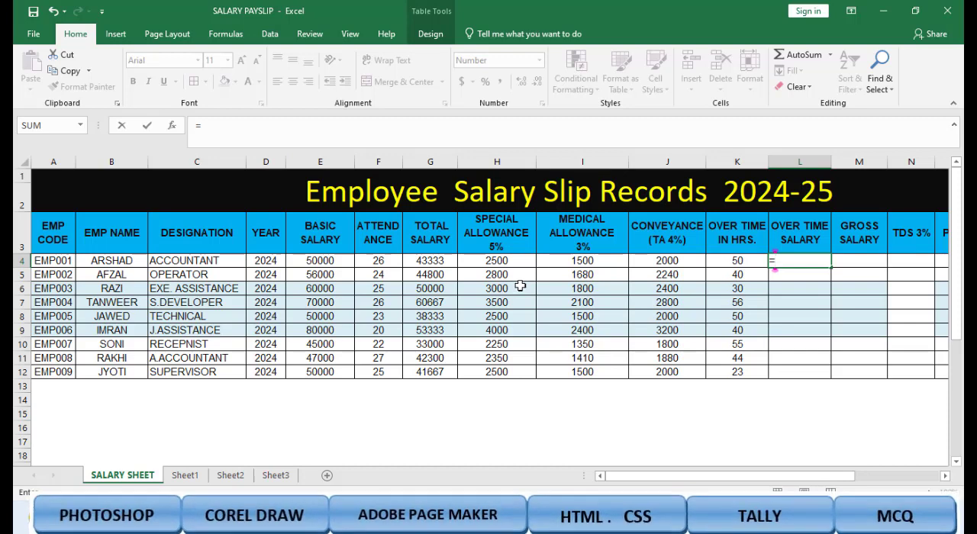
text(E4)
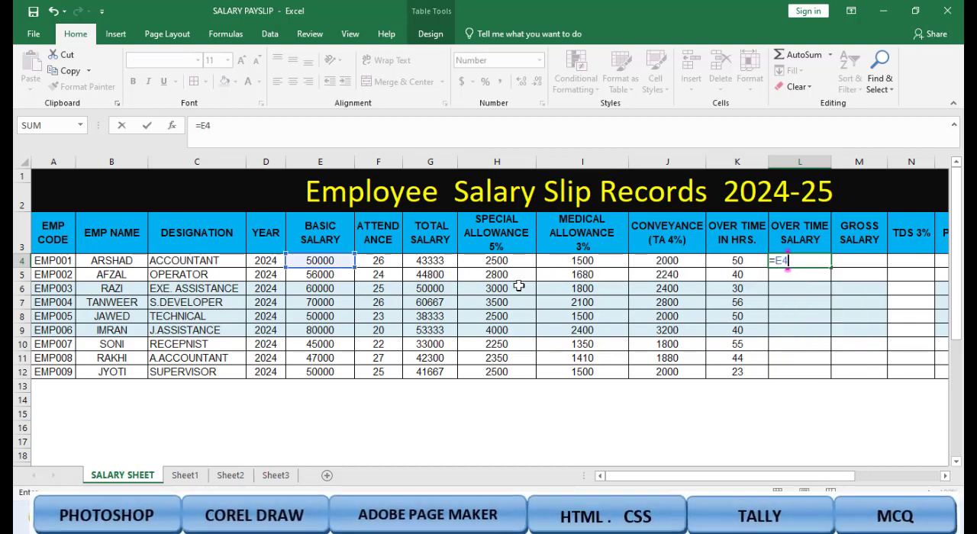
text(/30*)
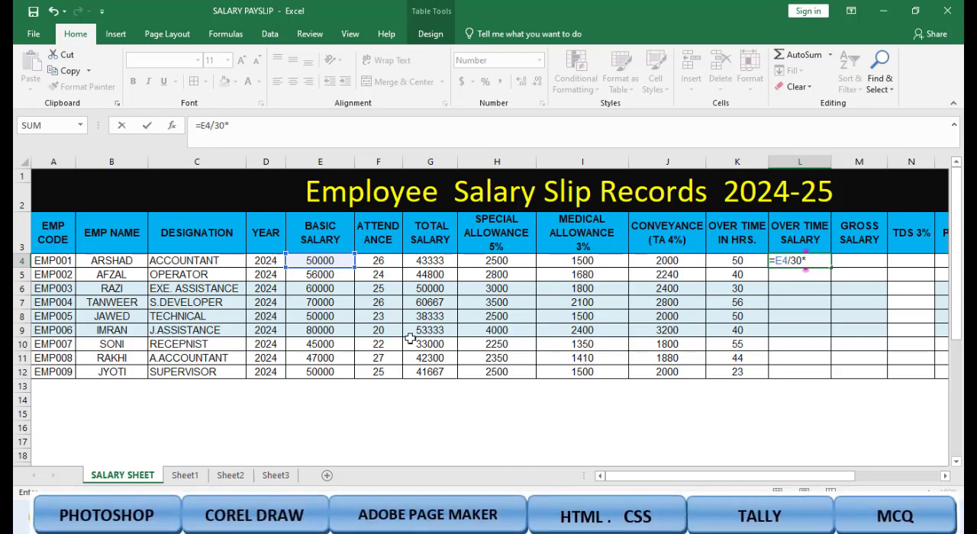
text(20)
key(Return)
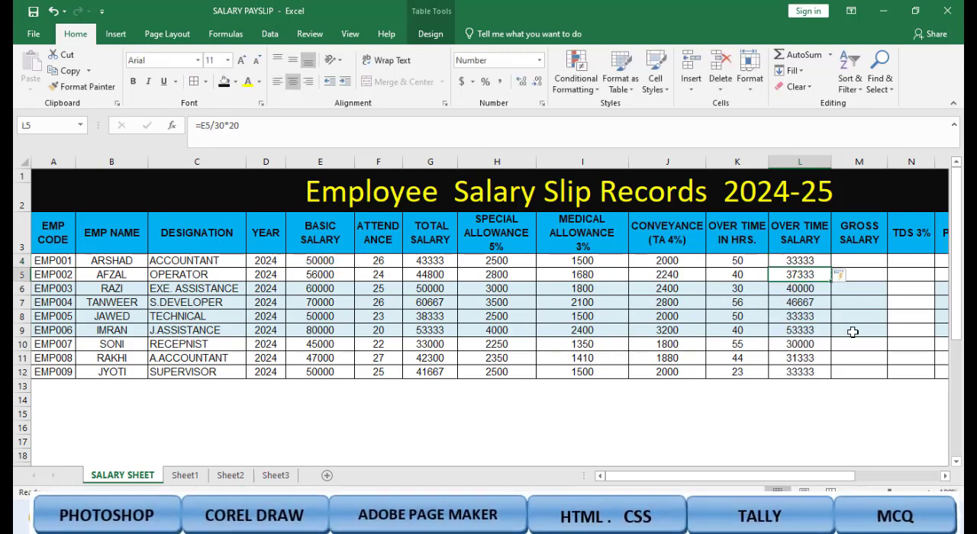
Step: Clear all the OVER TIME SALARY formulas from L4 to L12
drag(809, 260, 824, 368)
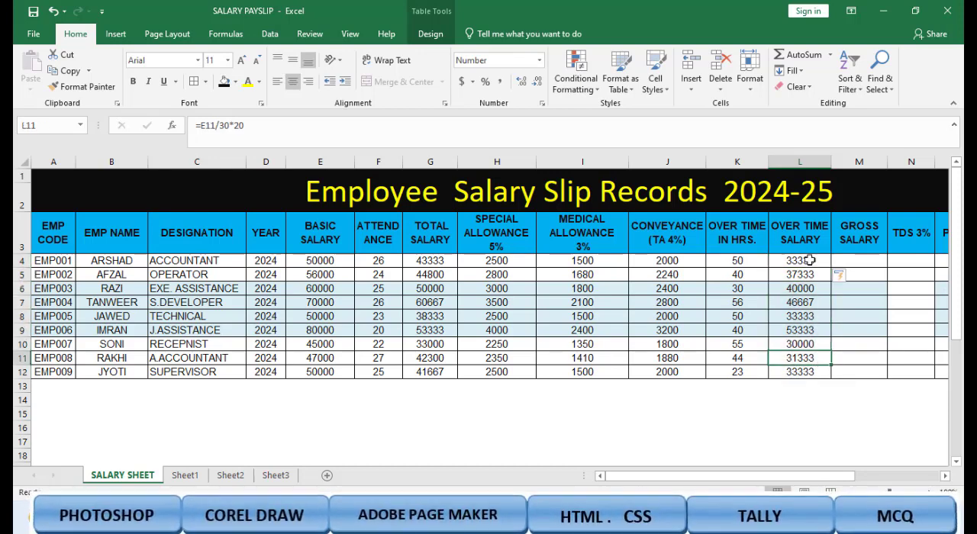
drag(805, 260, 808, 372)
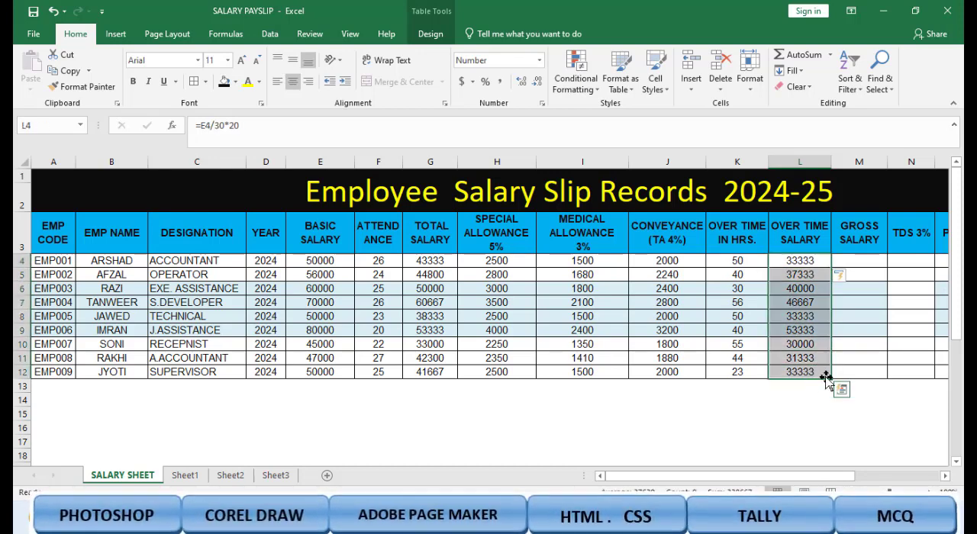
key(Delete)
Step: Enter =E4/30*20 in L4 again to calculate the OVER TIME SALARY column for all employees
click(799, 258)
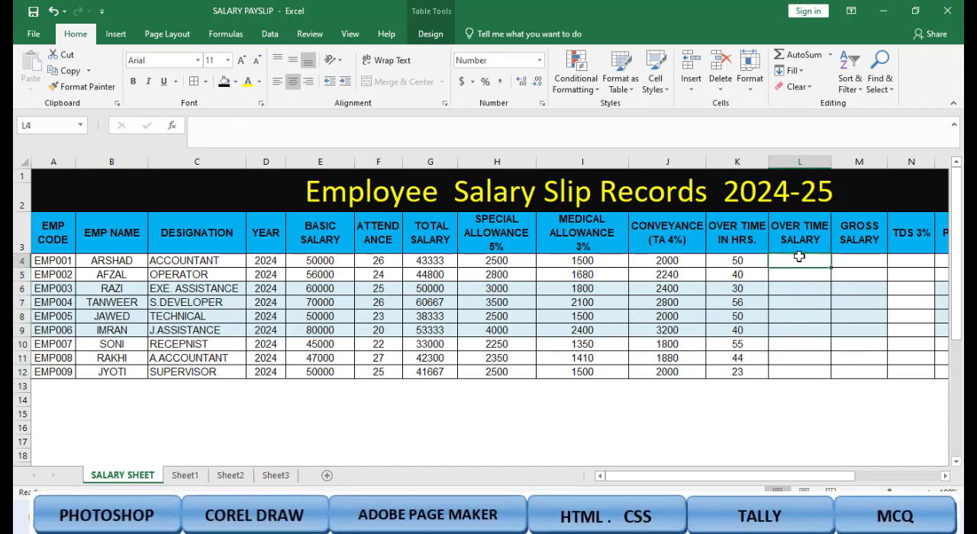
text(=)
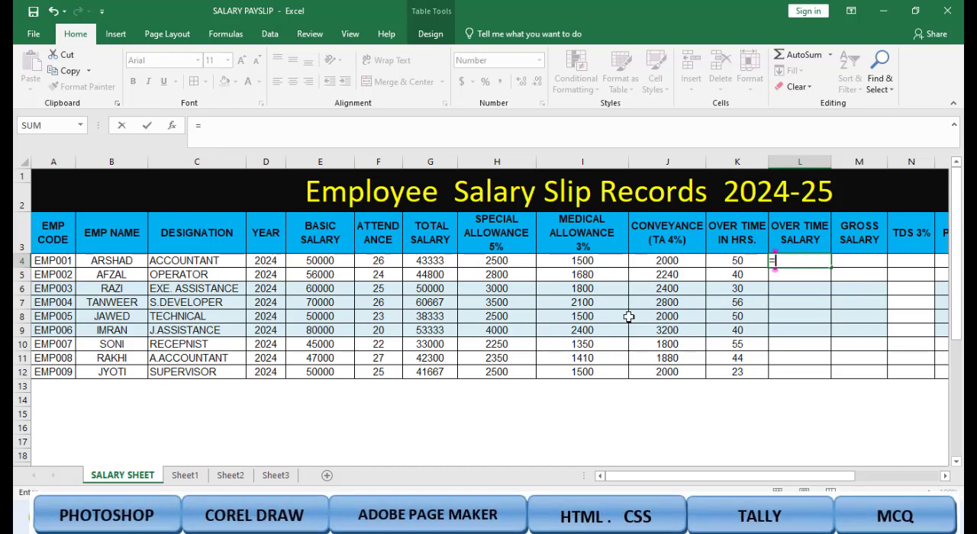
text(E4)
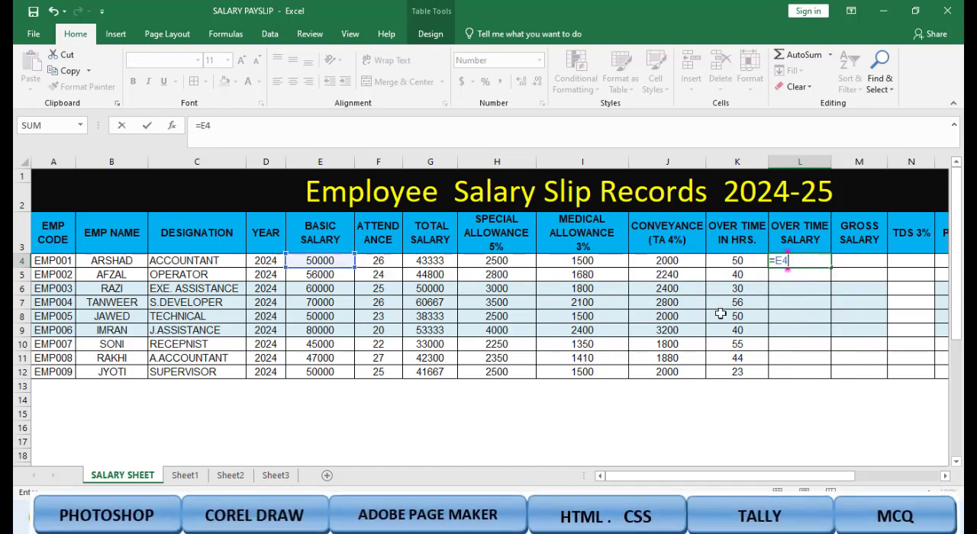
text(/30*2)
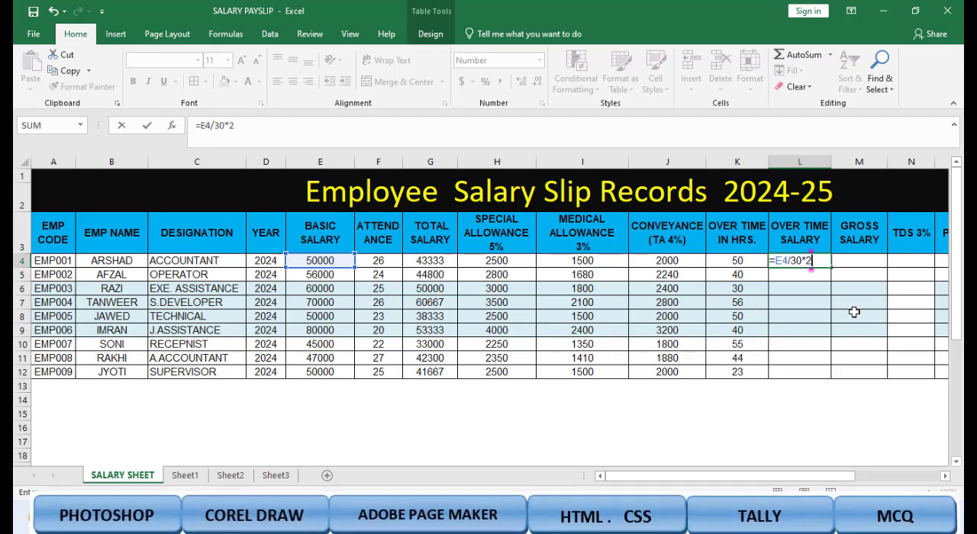
text(0)
key(Return)
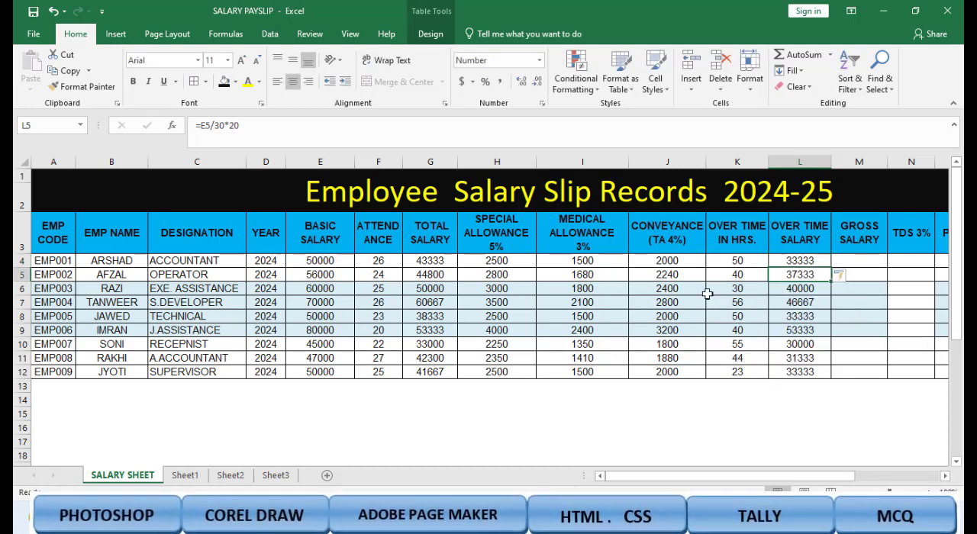
Step: Calculate the GROSS SALARY column from total salary, allowances and overtime salary by entering =G4+H4+I4+J4+L4 in M4
click(869, 249)
click(873, 264)
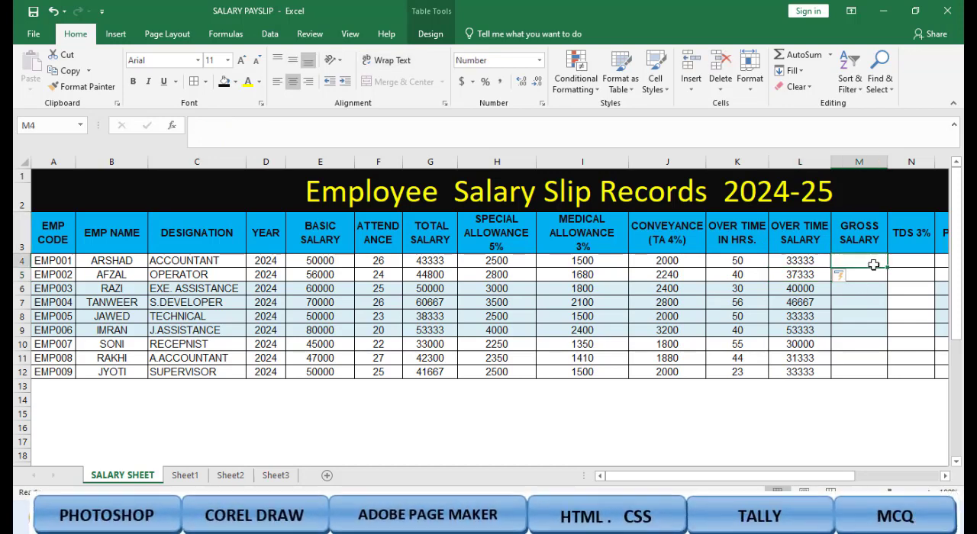
text(=)
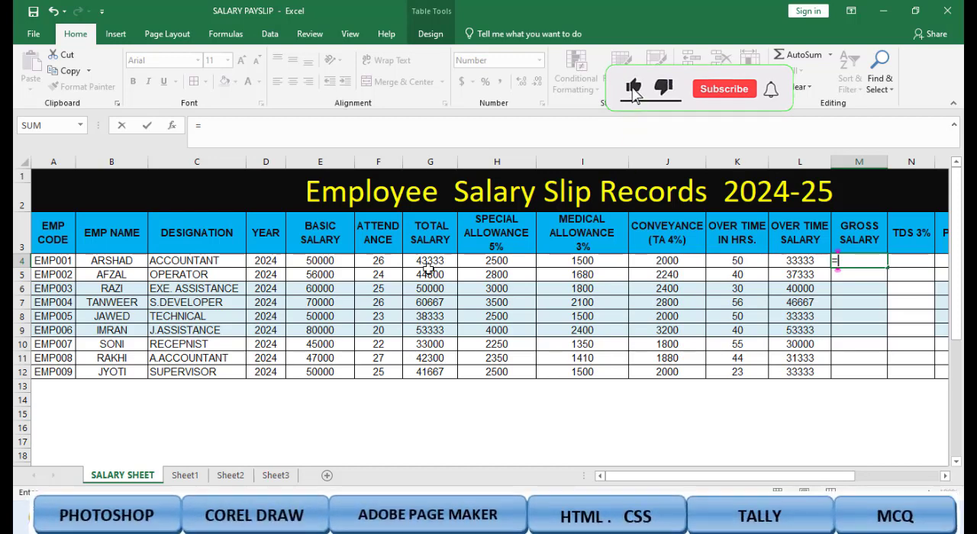
text(G)
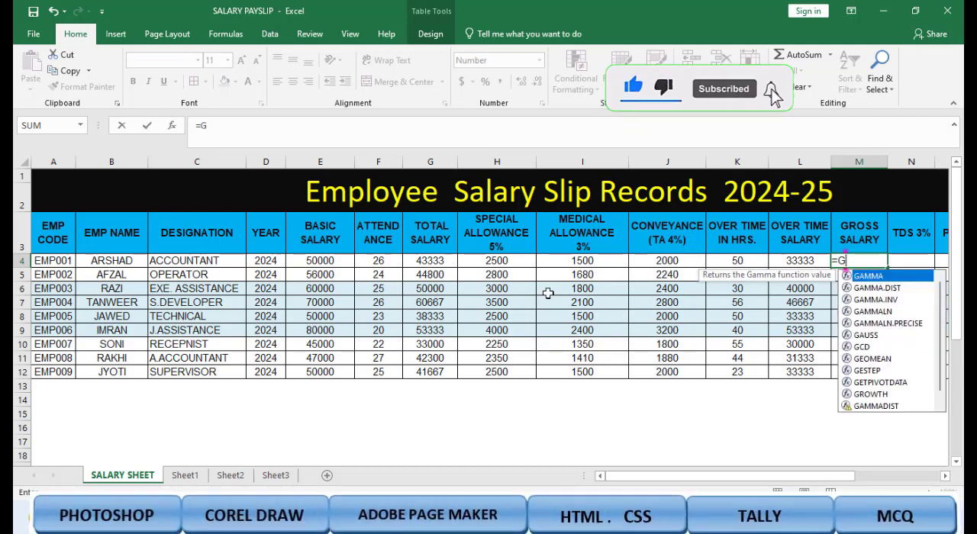
text(4+)
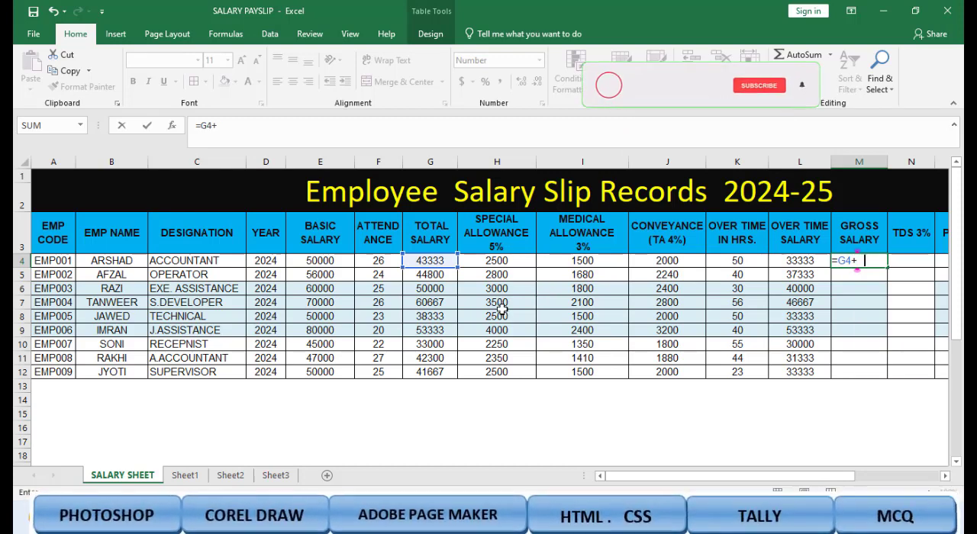
text(H4)
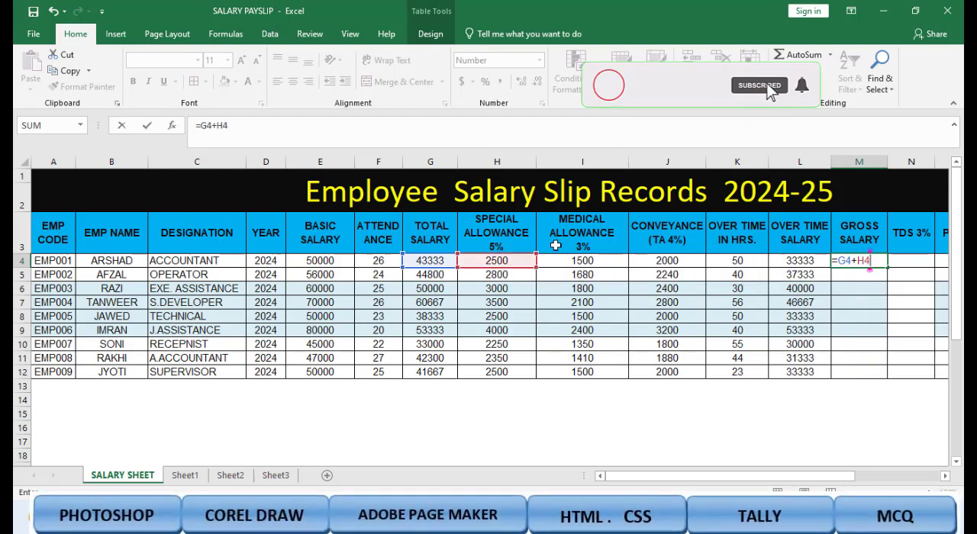
text(+)
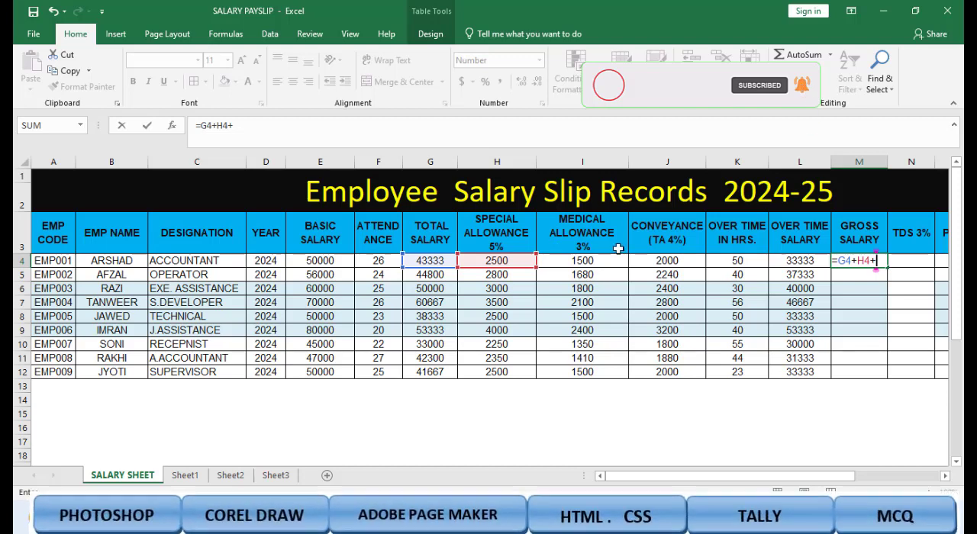
text(I4+)
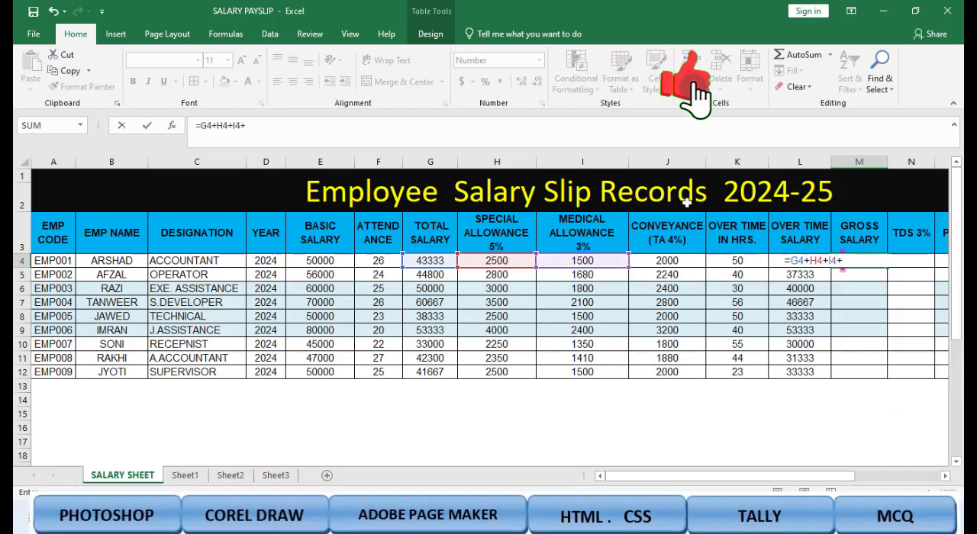
text(J)
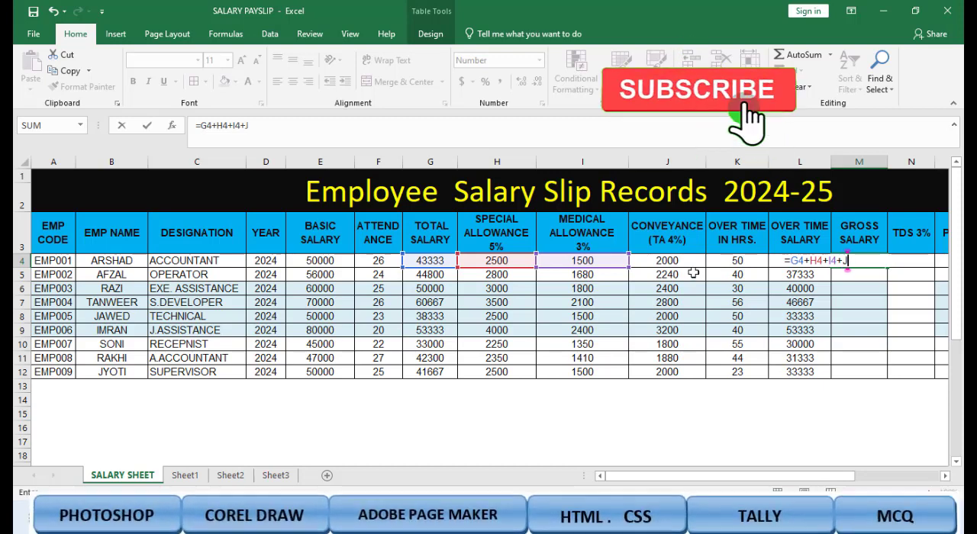
text(4)
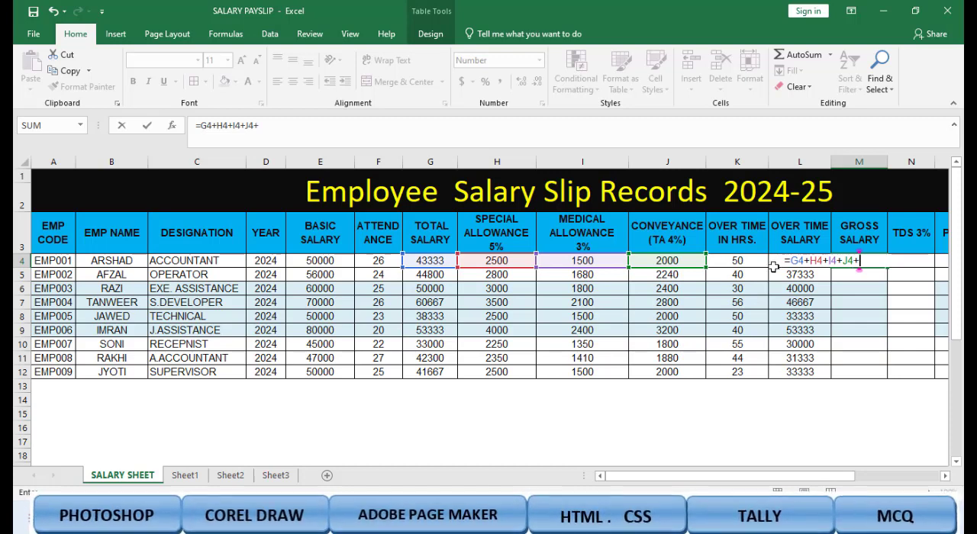
text(+)
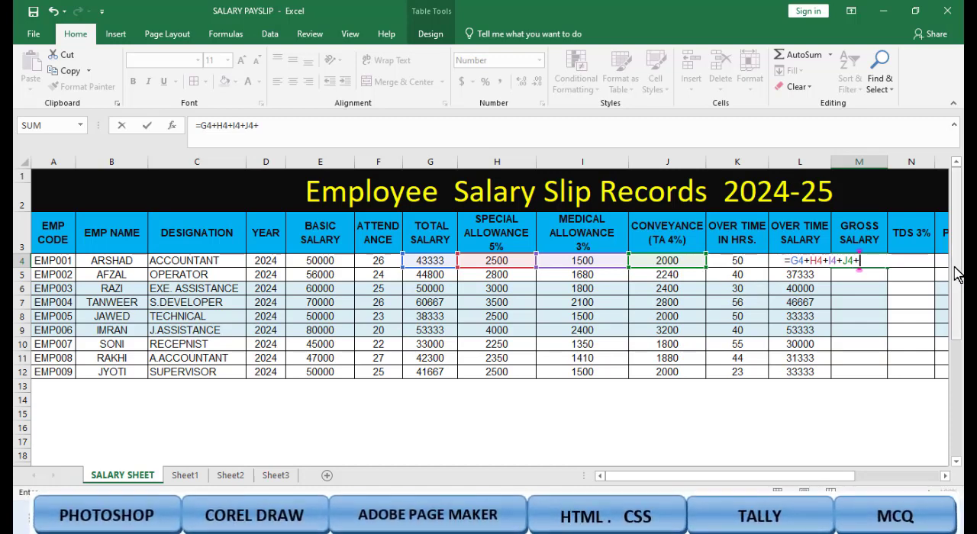
text(L4)
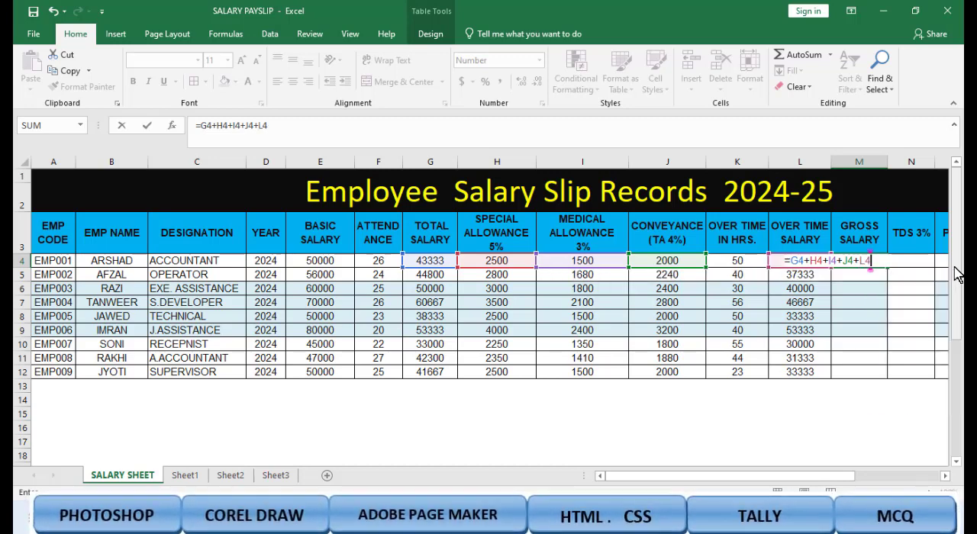
key(Return)
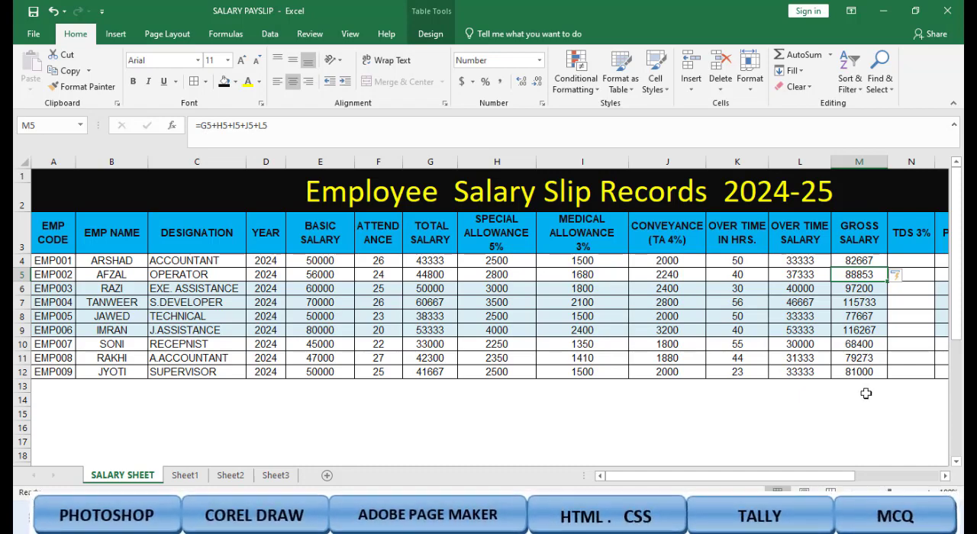
click(946, 476)
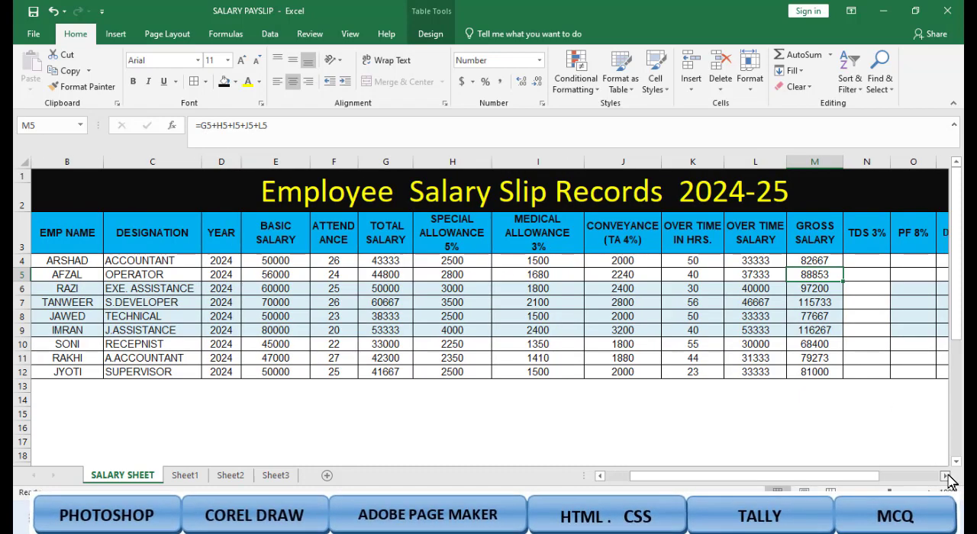
Step: Calculate the TDS 3% column from gross salary by entering =M4*3% in N4
click(946, 476)
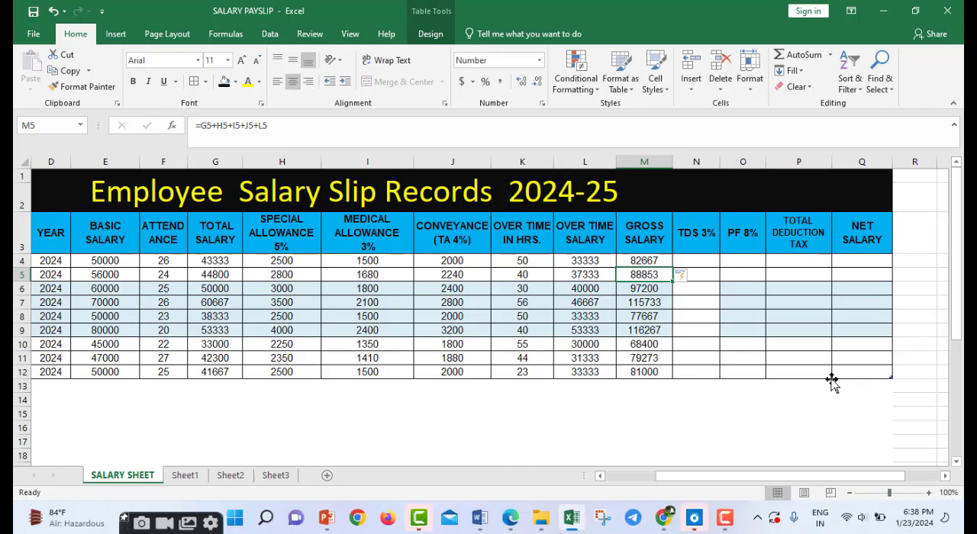
click(709, 272)
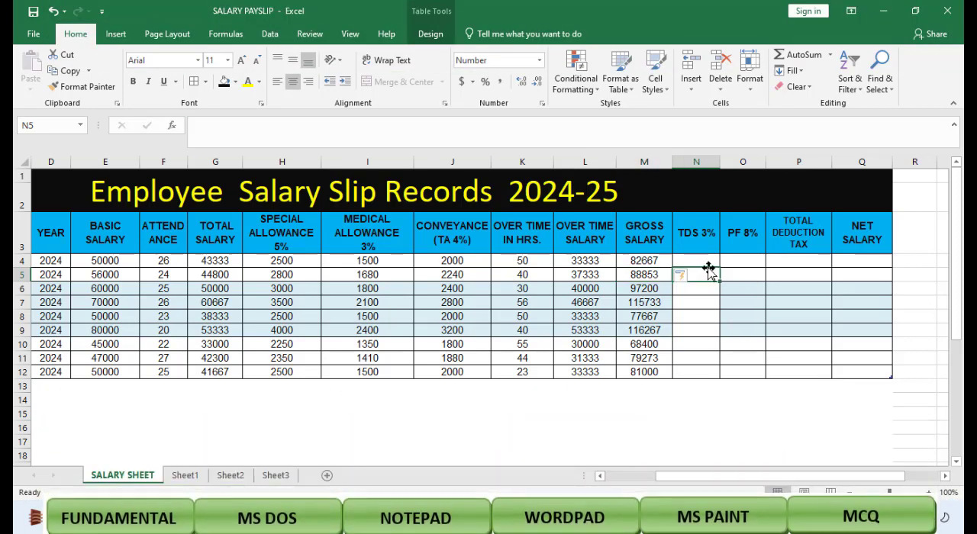
click(702, 261)
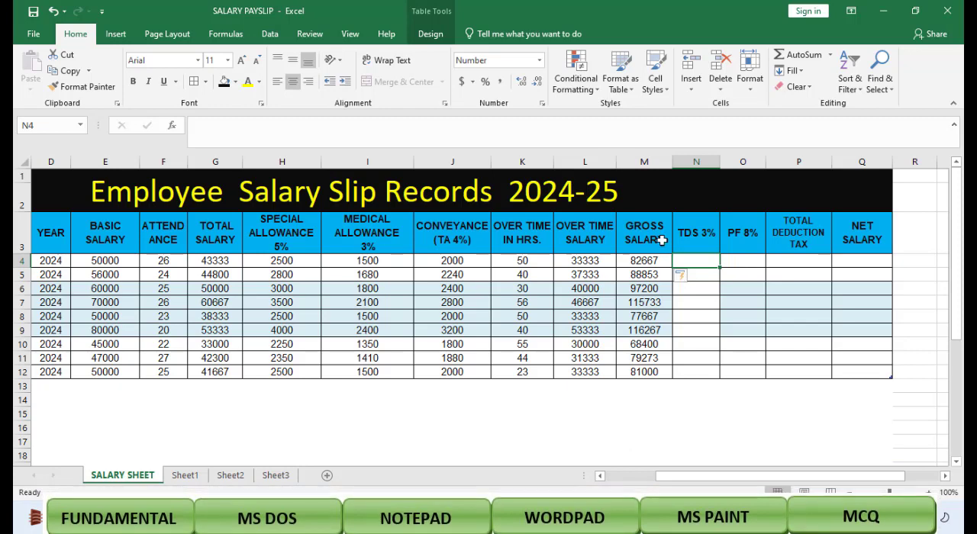
click(739, 321)
click(698, 261)
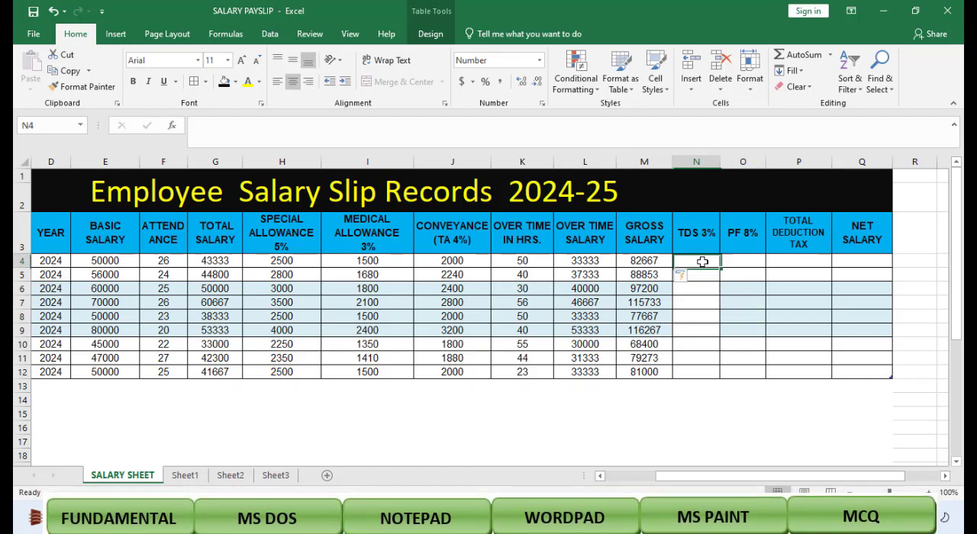
text(=)
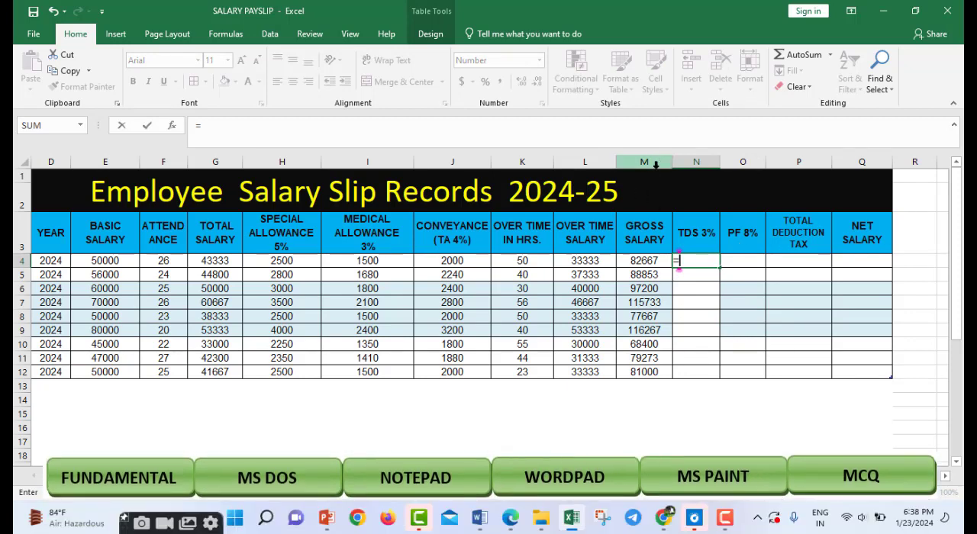
text(M)
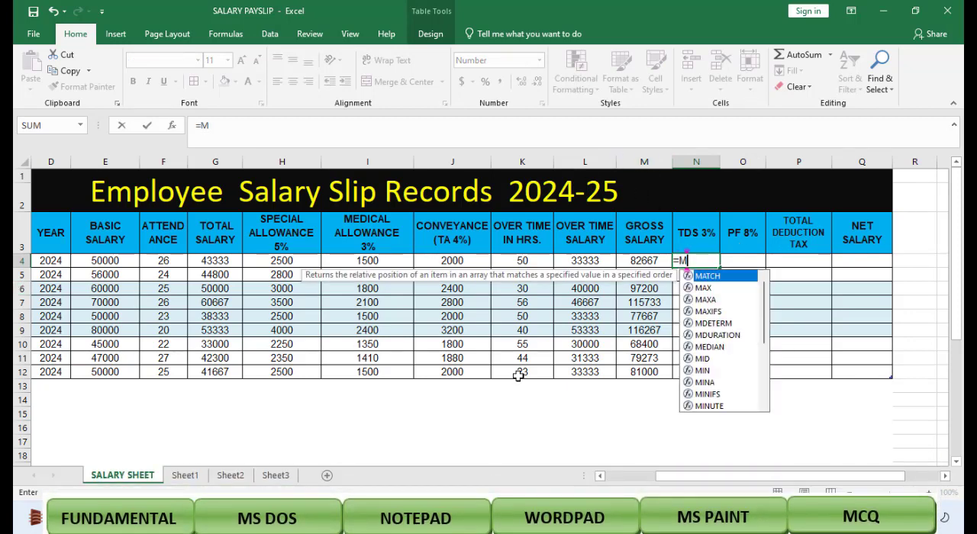
text(4)
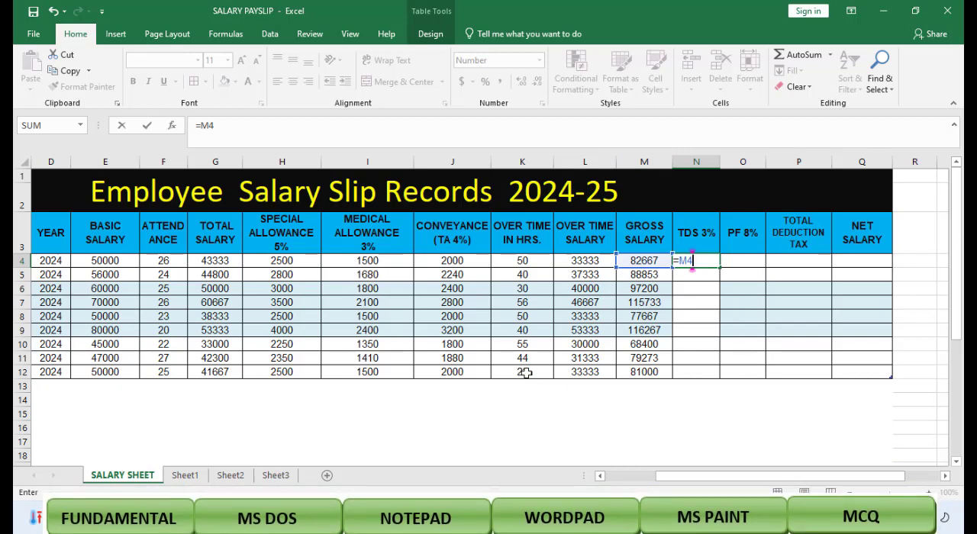
text(*3)
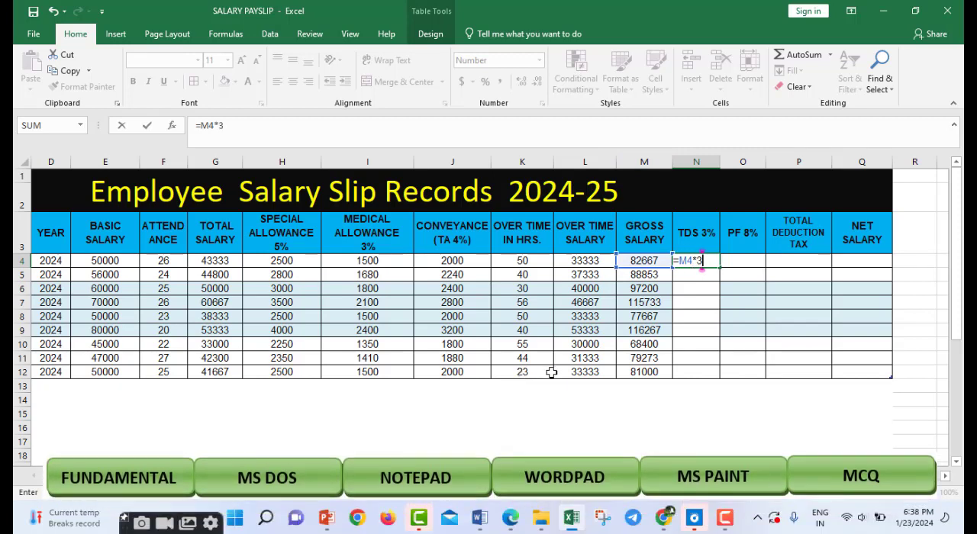
text(%)
key(Return)
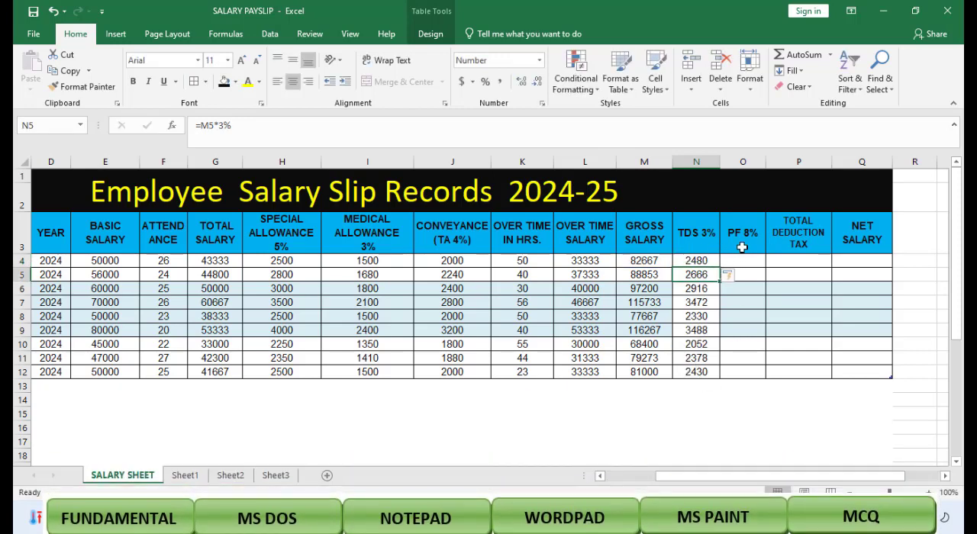
Step: Calculate the PF 8% column from gross salary by entering =M4*8% in O4
click(759, 261)
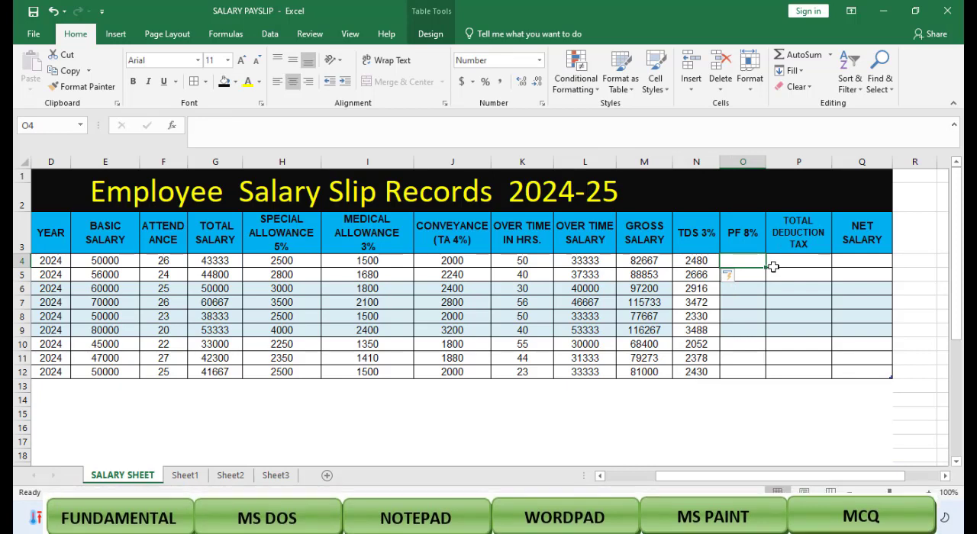
text(=)
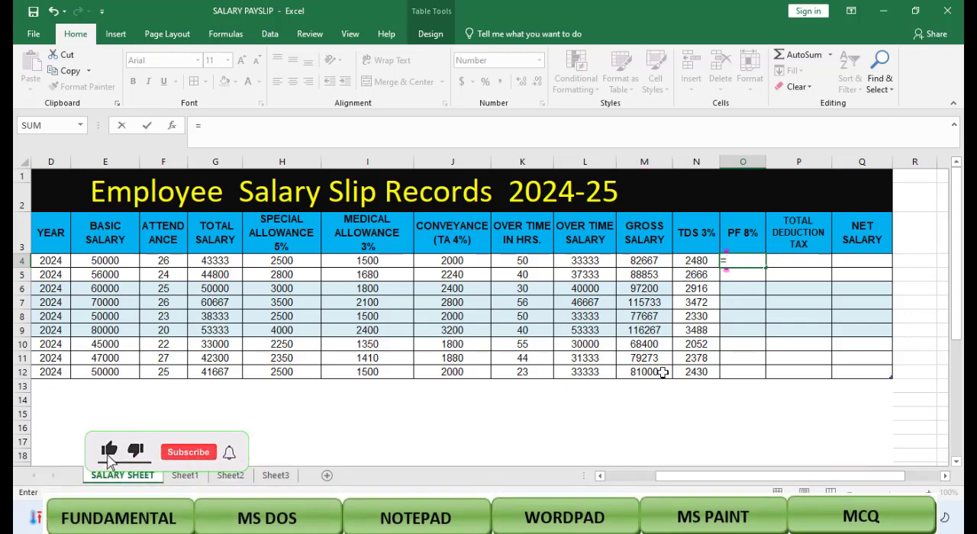
text(M4)
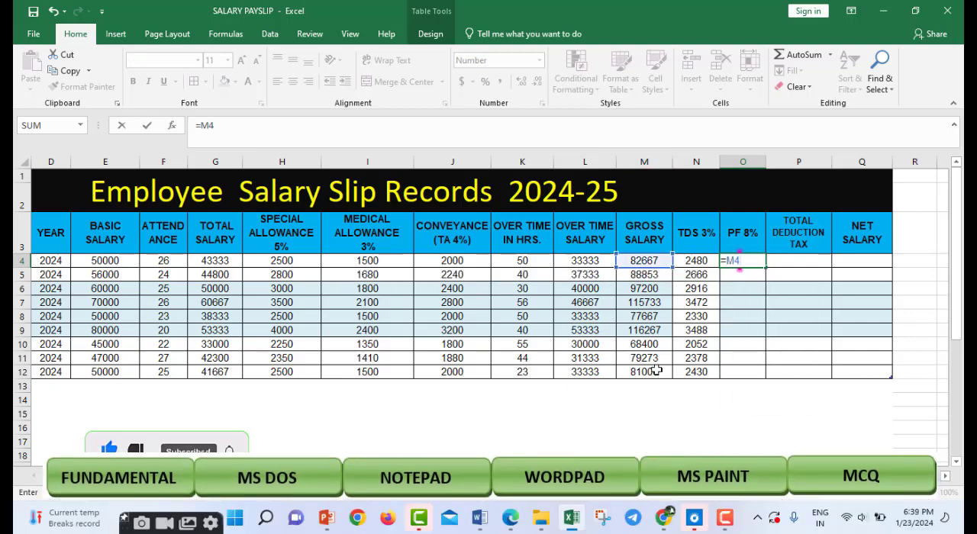
text(*8)
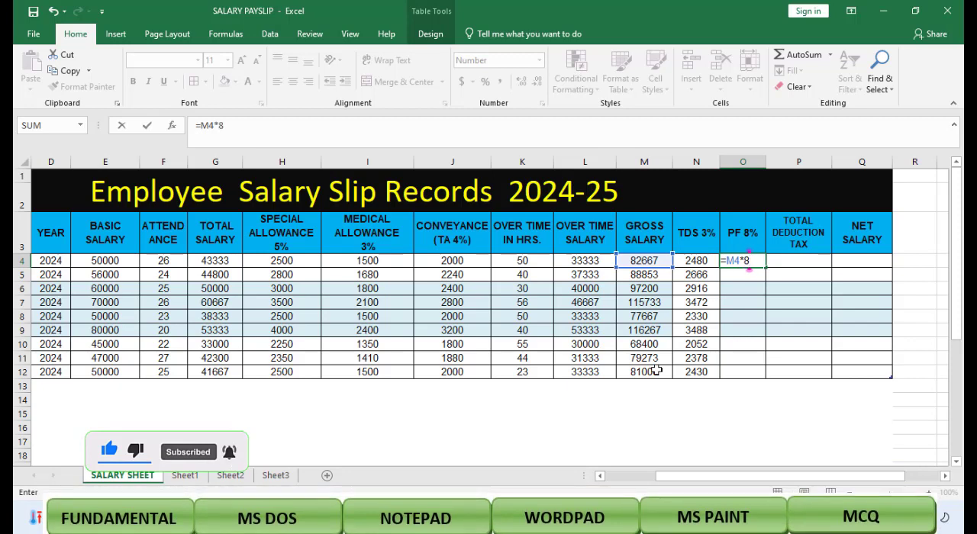
text(%)
key(Return)
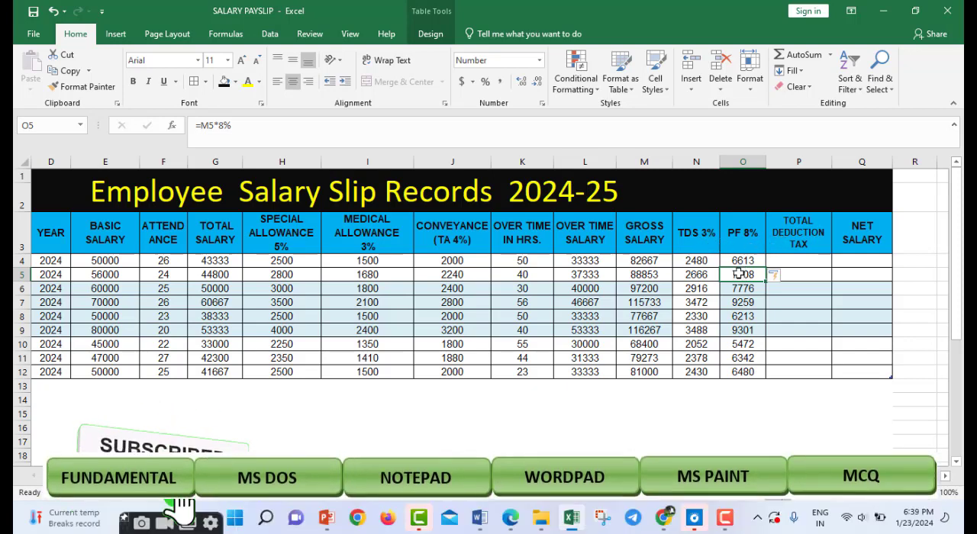
Step: Calculate the TOTAL DEDUCTION TAX column as TDS plus PF by entering =N4+O4 in P4
click(825, 262)
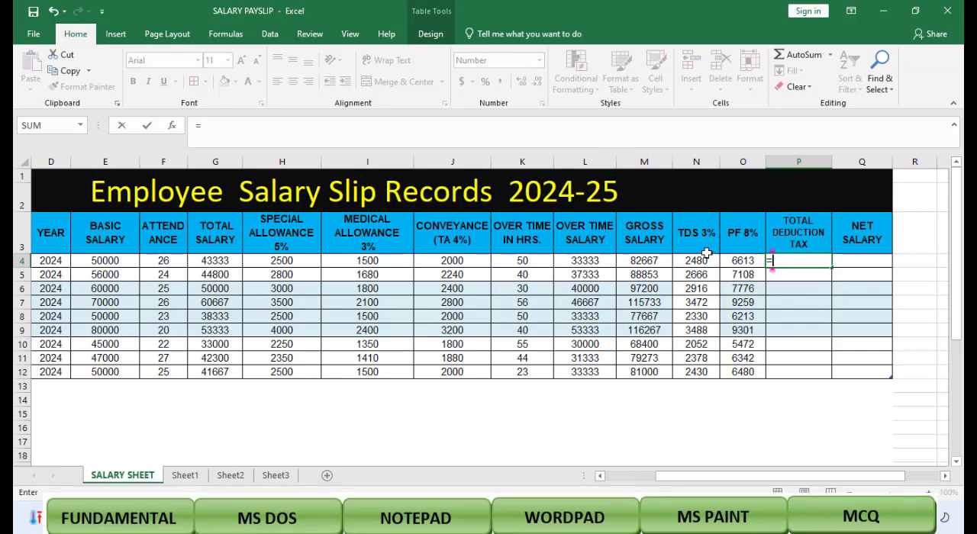
text(=)
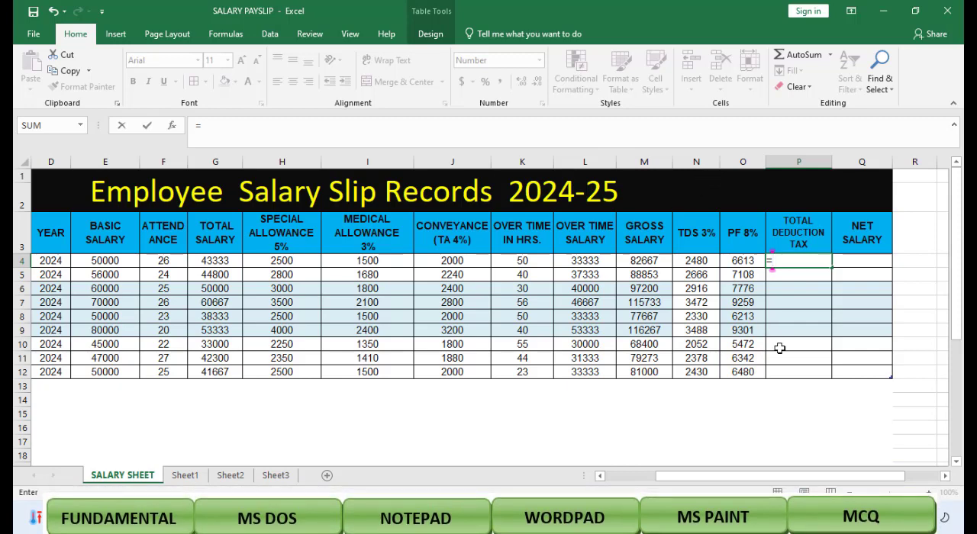
text(N4)
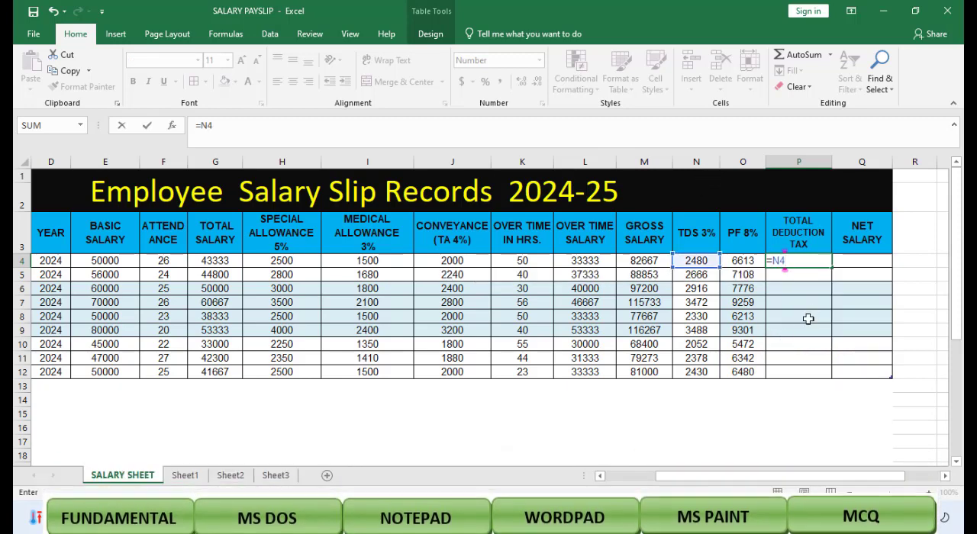
text(+)
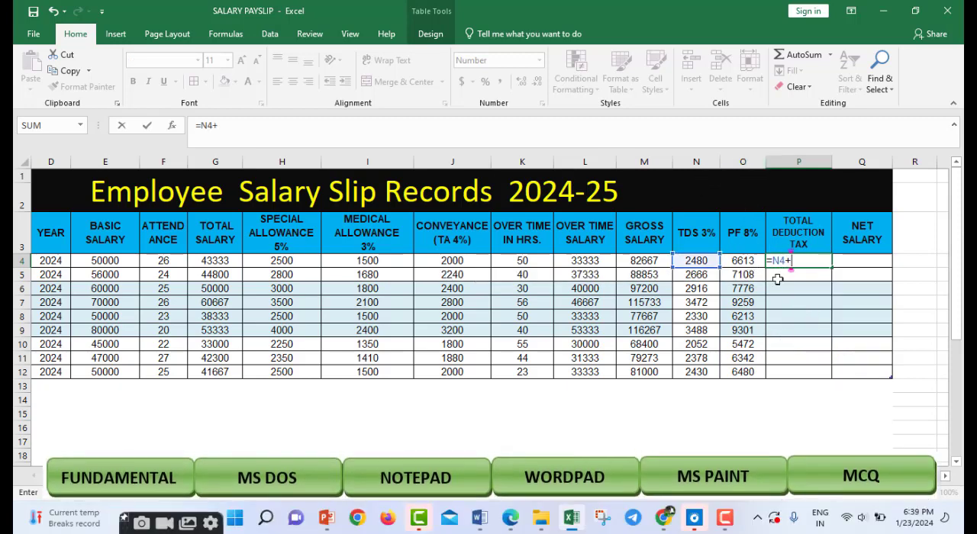
text(O)
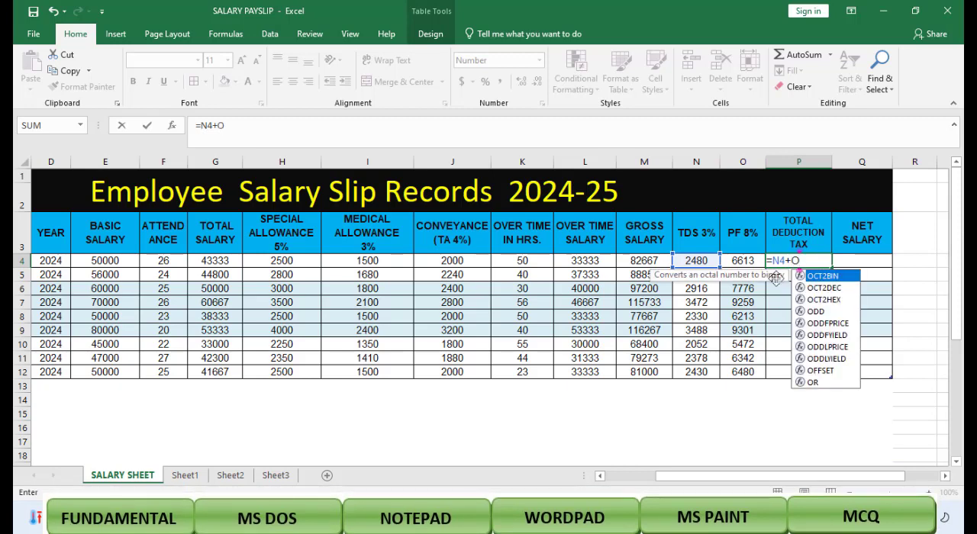
text(4)
key(Return)
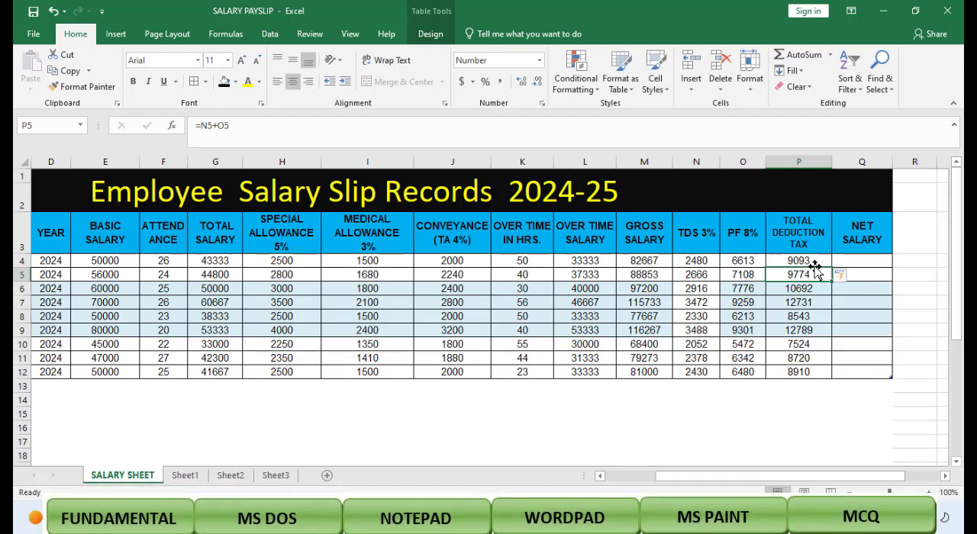
Step: Calculate the NET SALARY column as gross salary minus total deduction by entering =M4-P4 in Q4
click(816, 263)
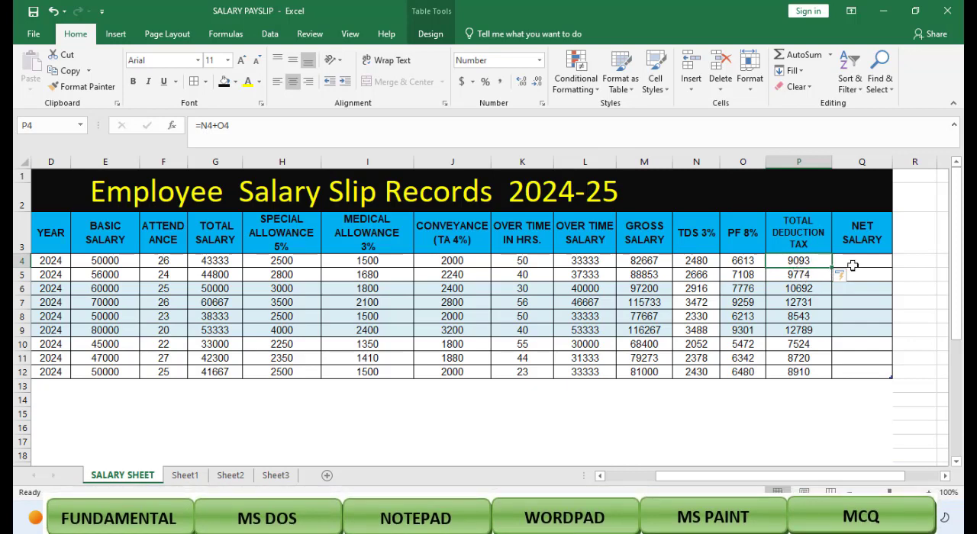
click(868, 259)
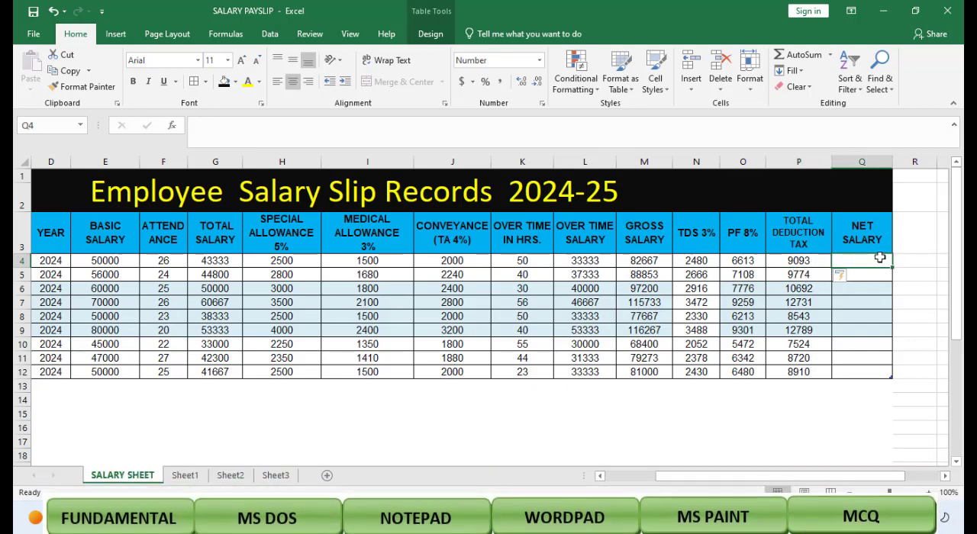
text(=)
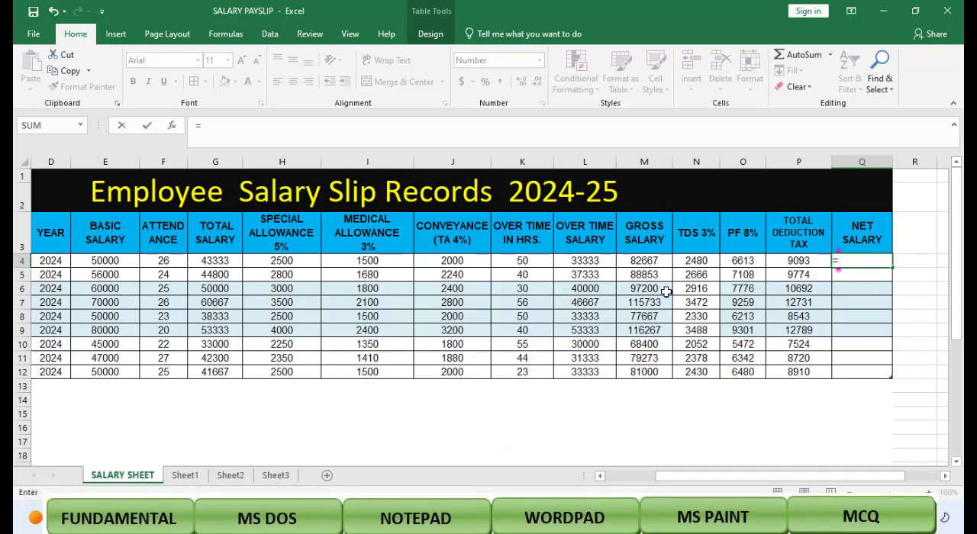
text(M)
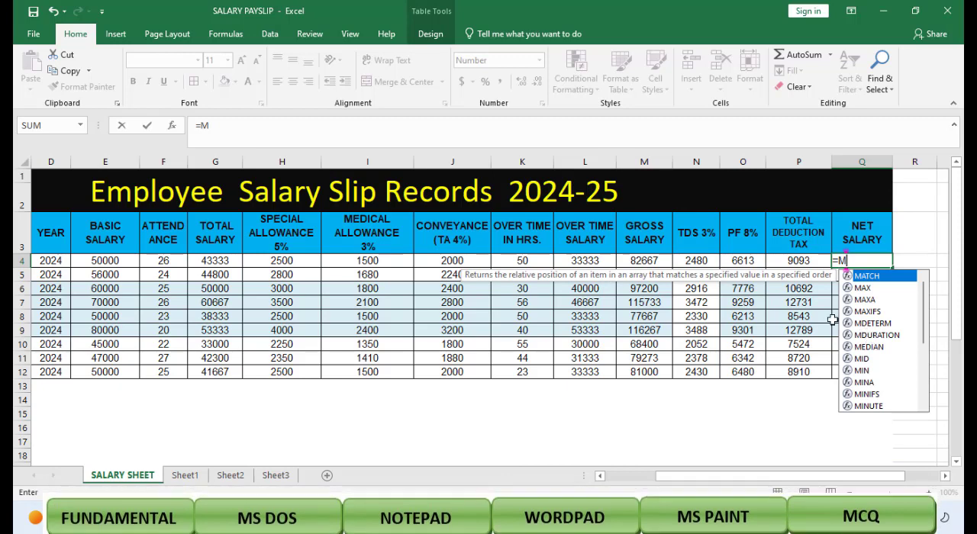
text(4-)
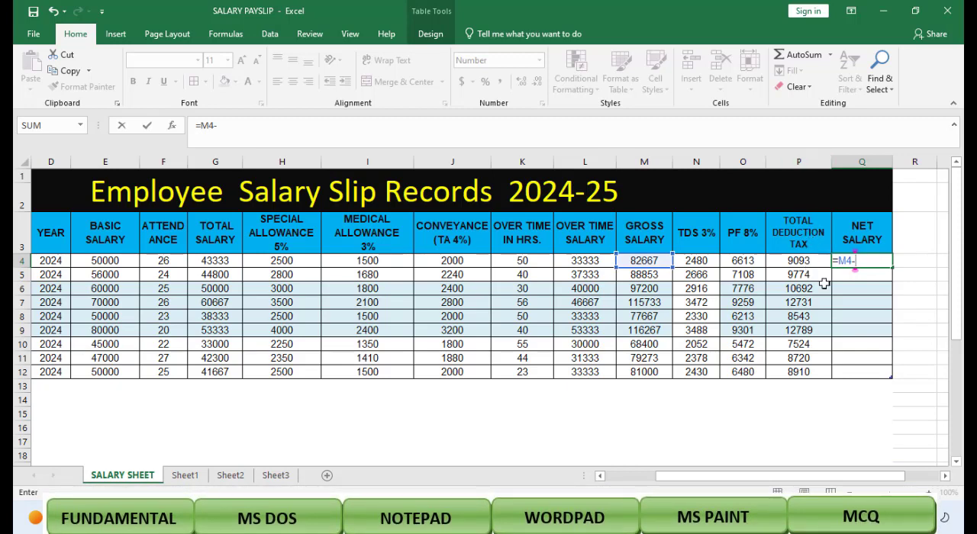
text(P4)
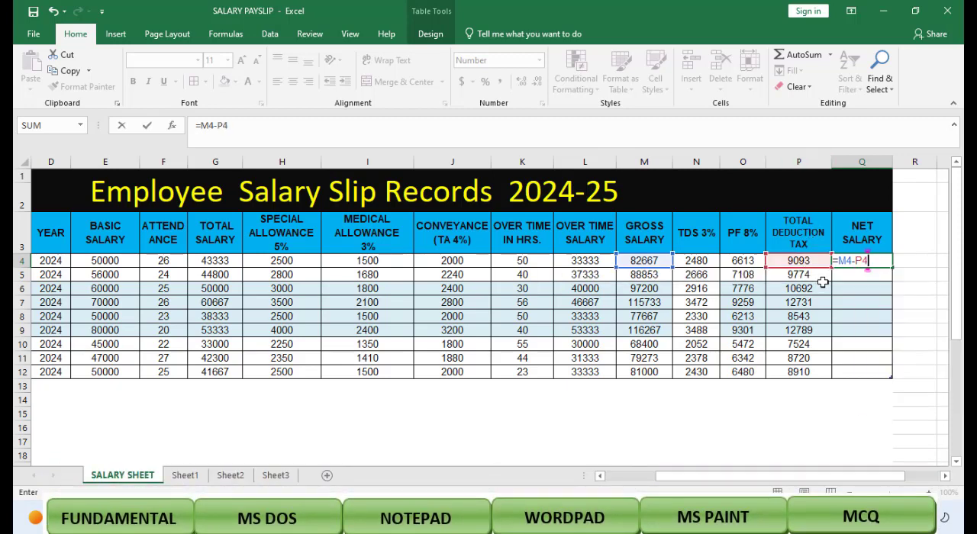
key(Return)
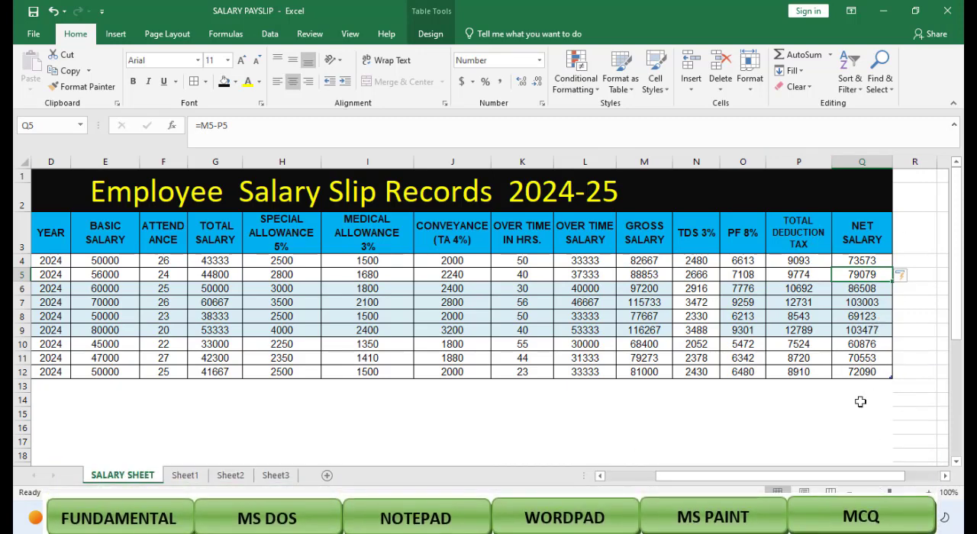
drag(875, 476, 801, 482)
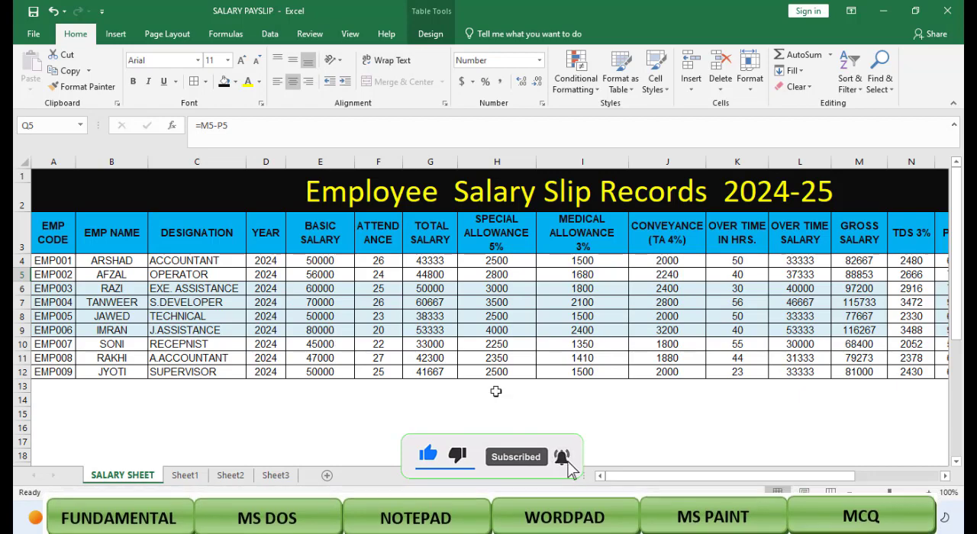
mouse_move(643, 480)
mouse_down()
mouse_move(656, 482)
mouse_move(638, 483)
mouse_up()
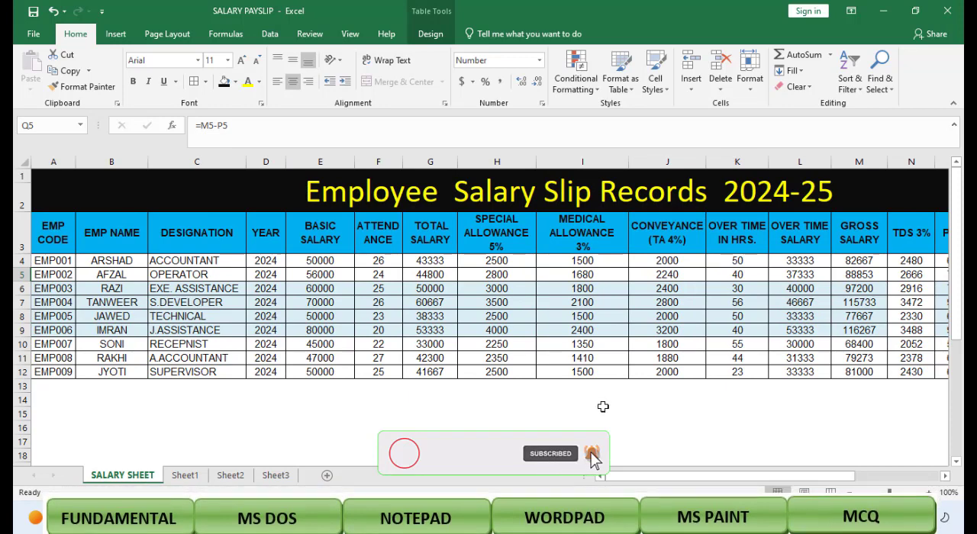